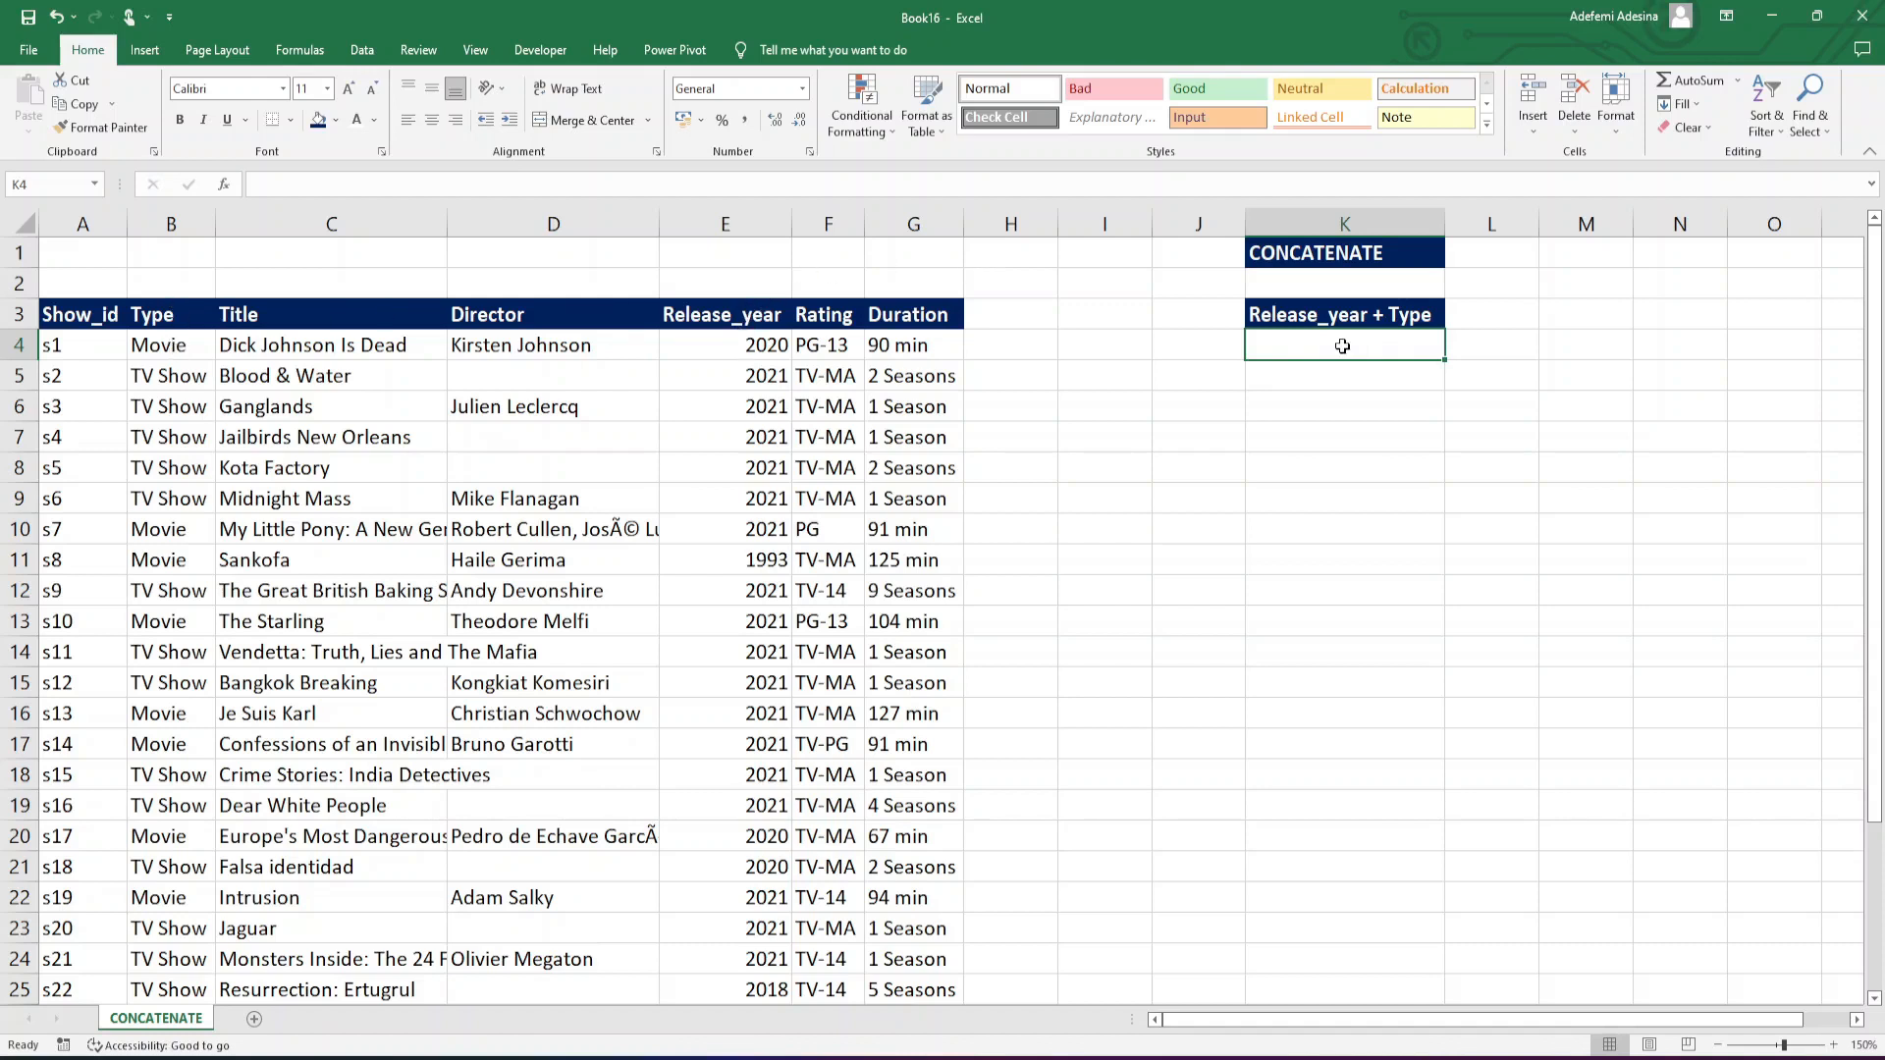
- Build the text "2020 Movie" in K4 by copying the release year from E4 and appending the type from B4
{"action": "left_click", "coordinate": [762, 345]}
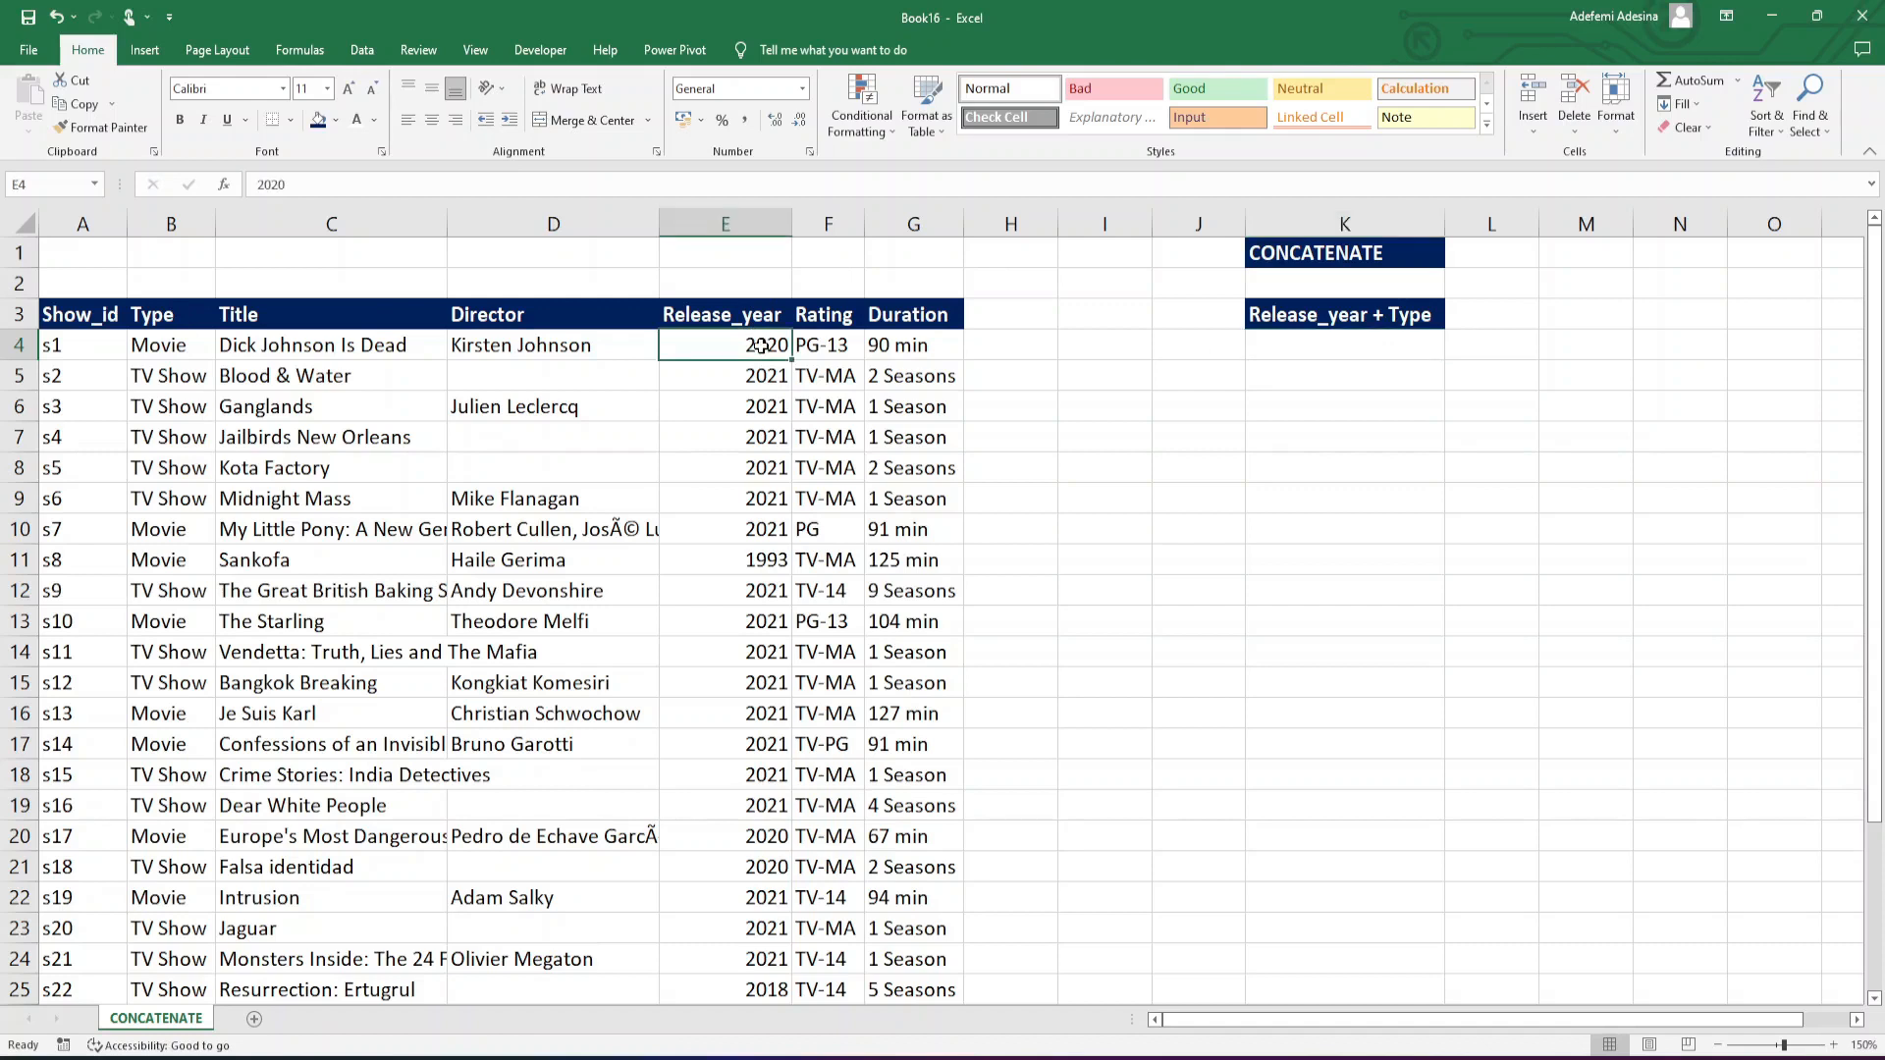
{"action": "key", "text": "ctrl+c"}
{"action": "left_click", "coordinate": [1326, 345]}
{"action": "key", "text": "ctrl+v"}
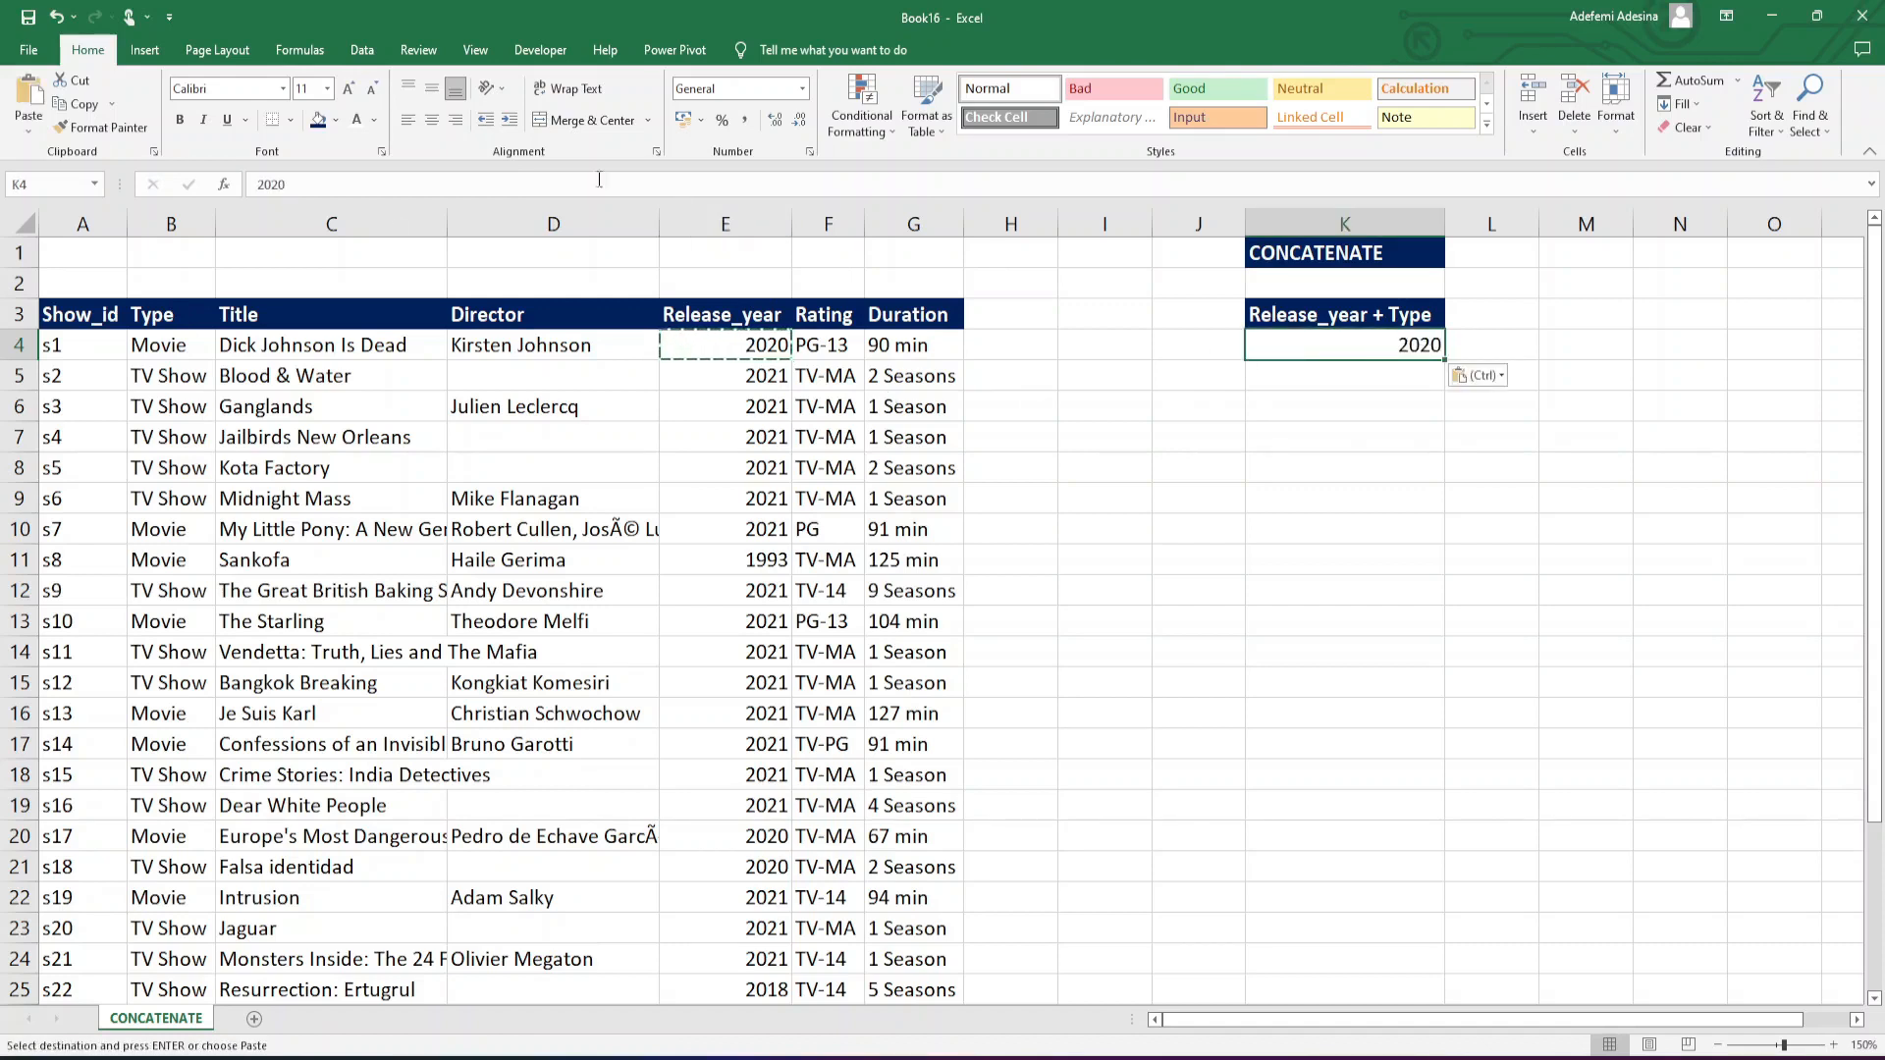
{"action": "left_click", "coordinate": [188, 343]}
{"action": "left_click_drag", "start_coordinate": [303, 184], "coordinate": [255, 184]}
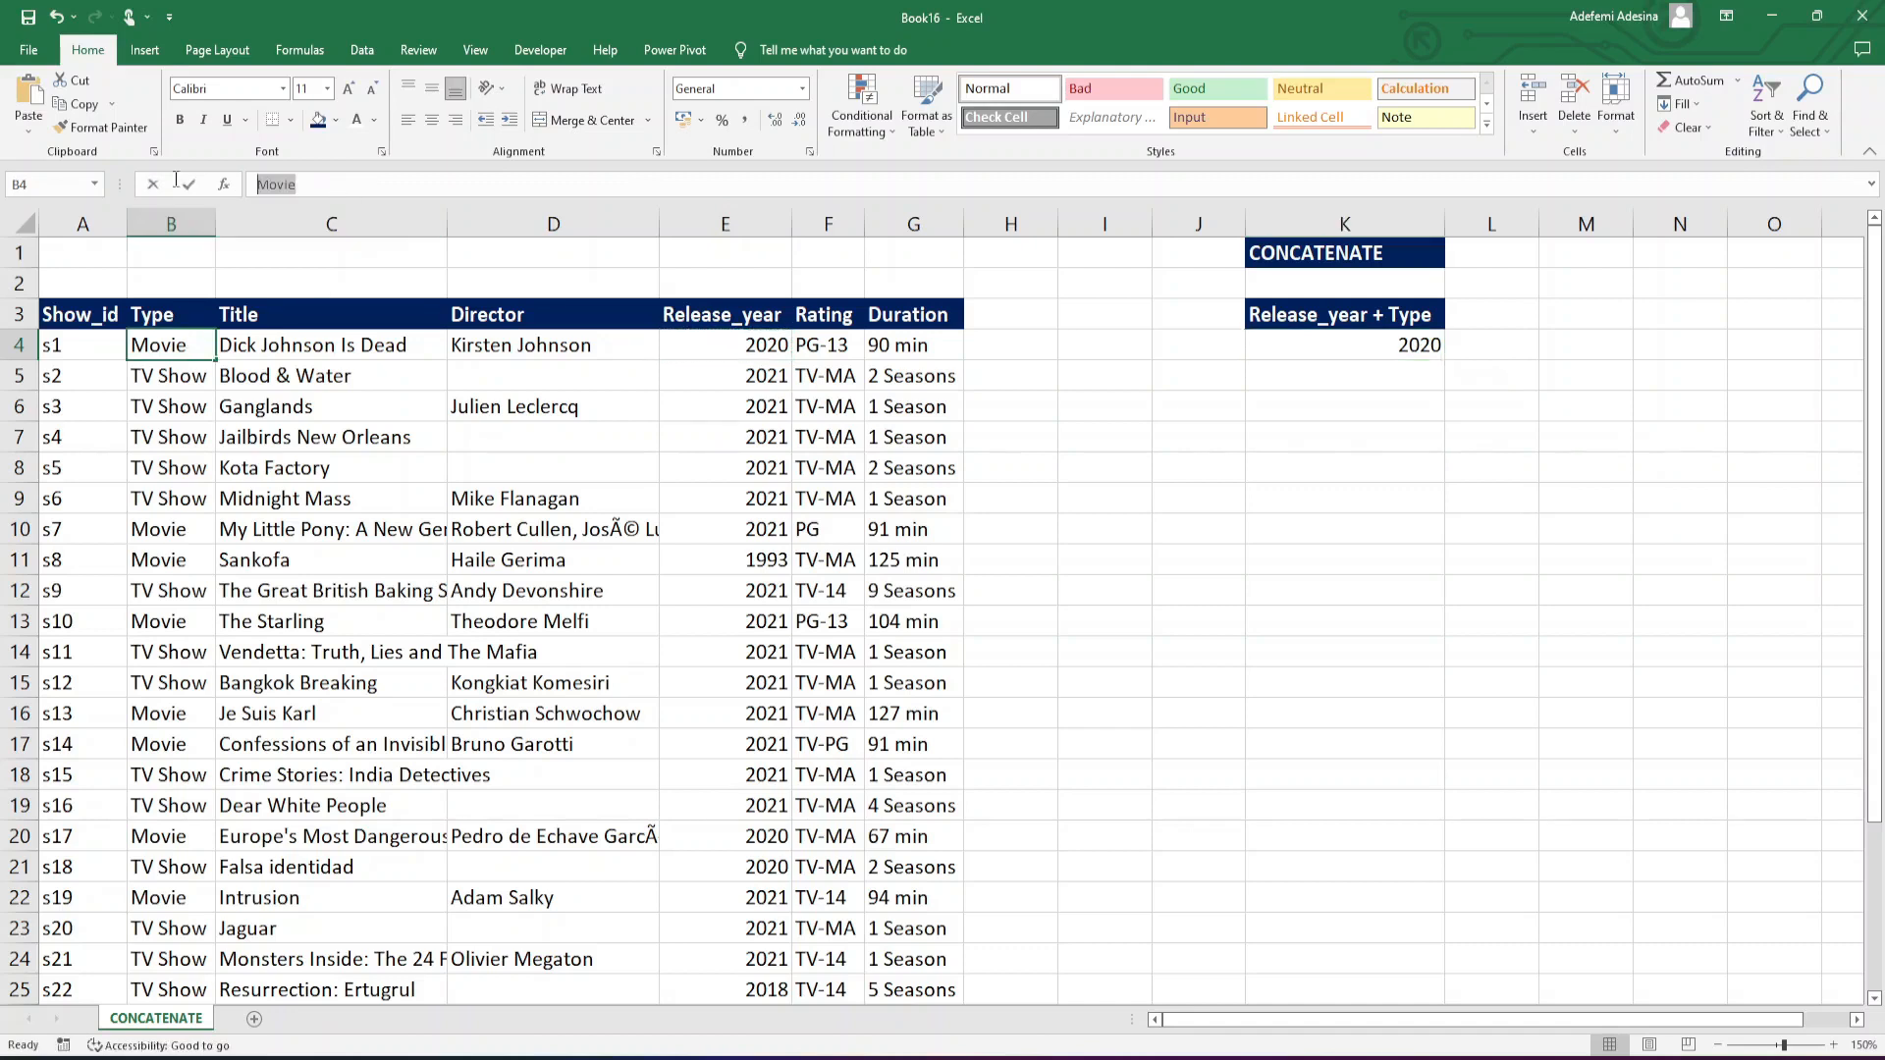
{"action": "key", "text": "ctrl+c"}
{"action": "left_click", "coordinate": [1320, 346]}
{"action": "left_click", "coordinate": [1238, 184]}
{"action": "key", "text": "ctrl+v"}
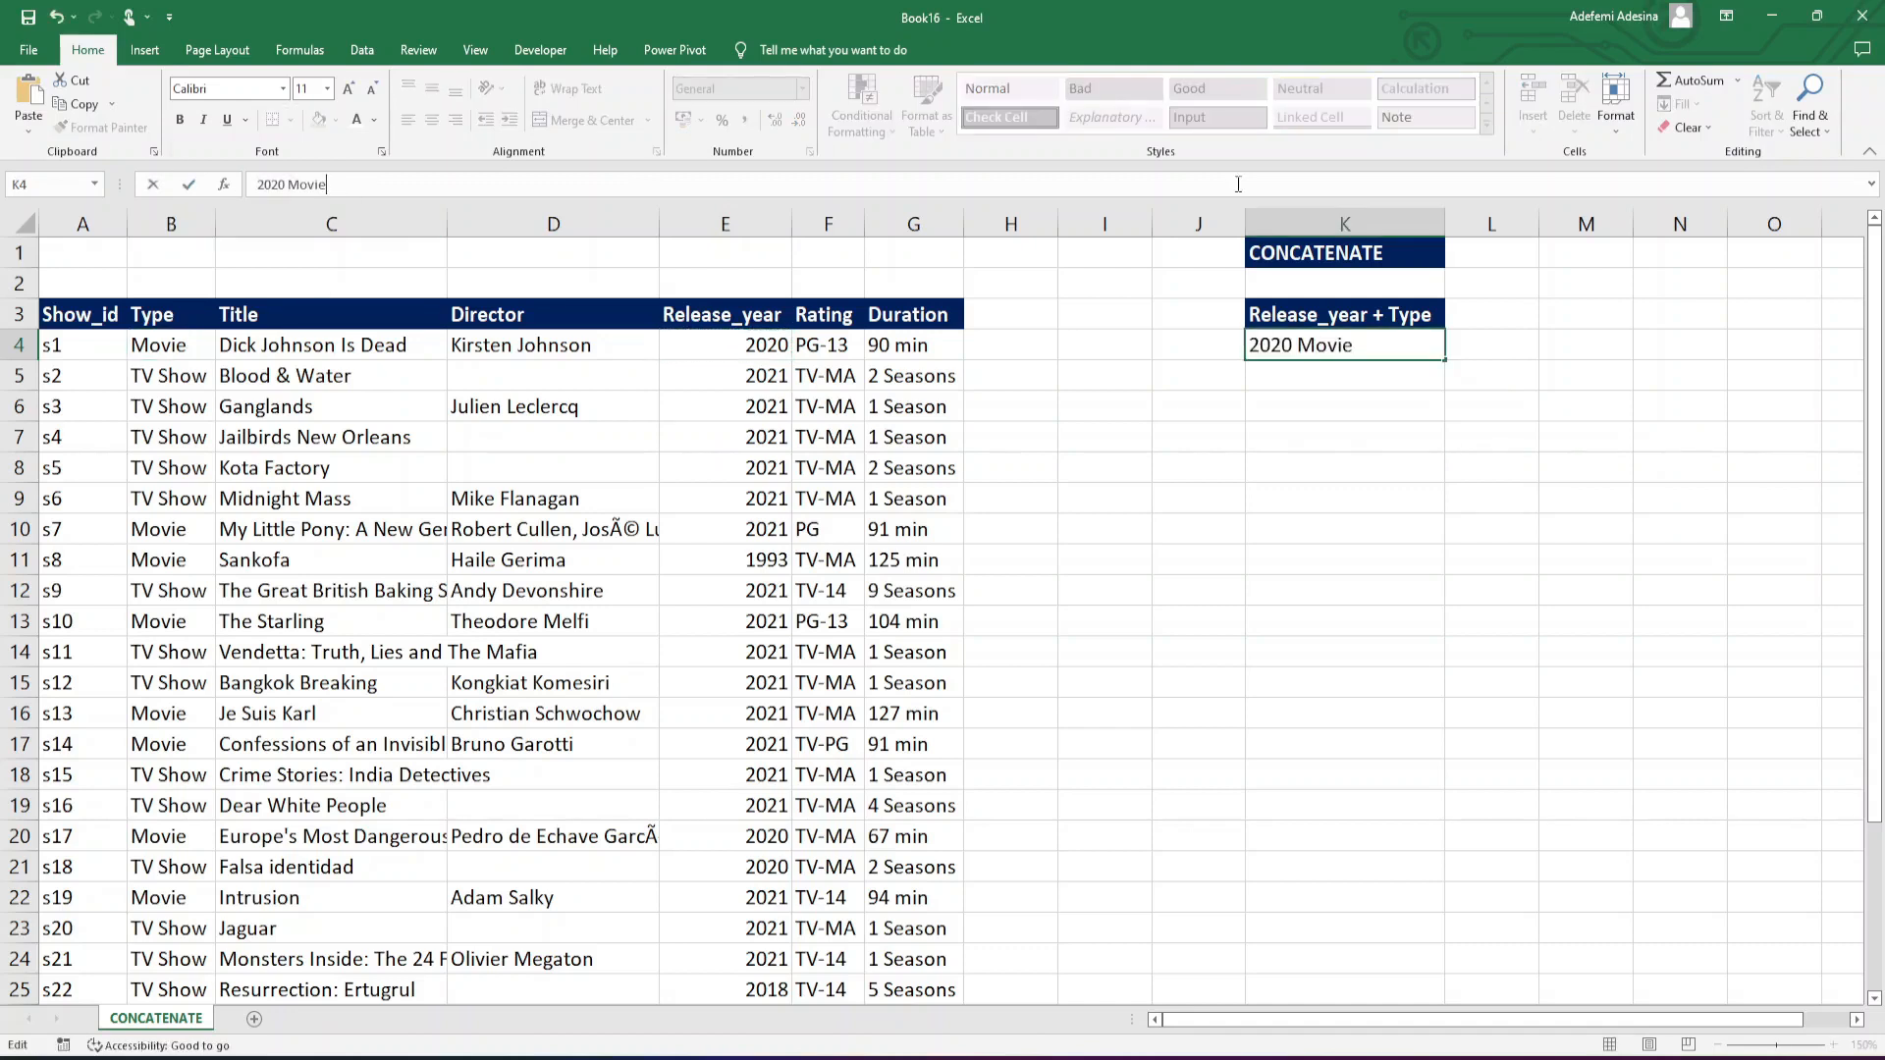
{"action": "key", "text": "Return"}
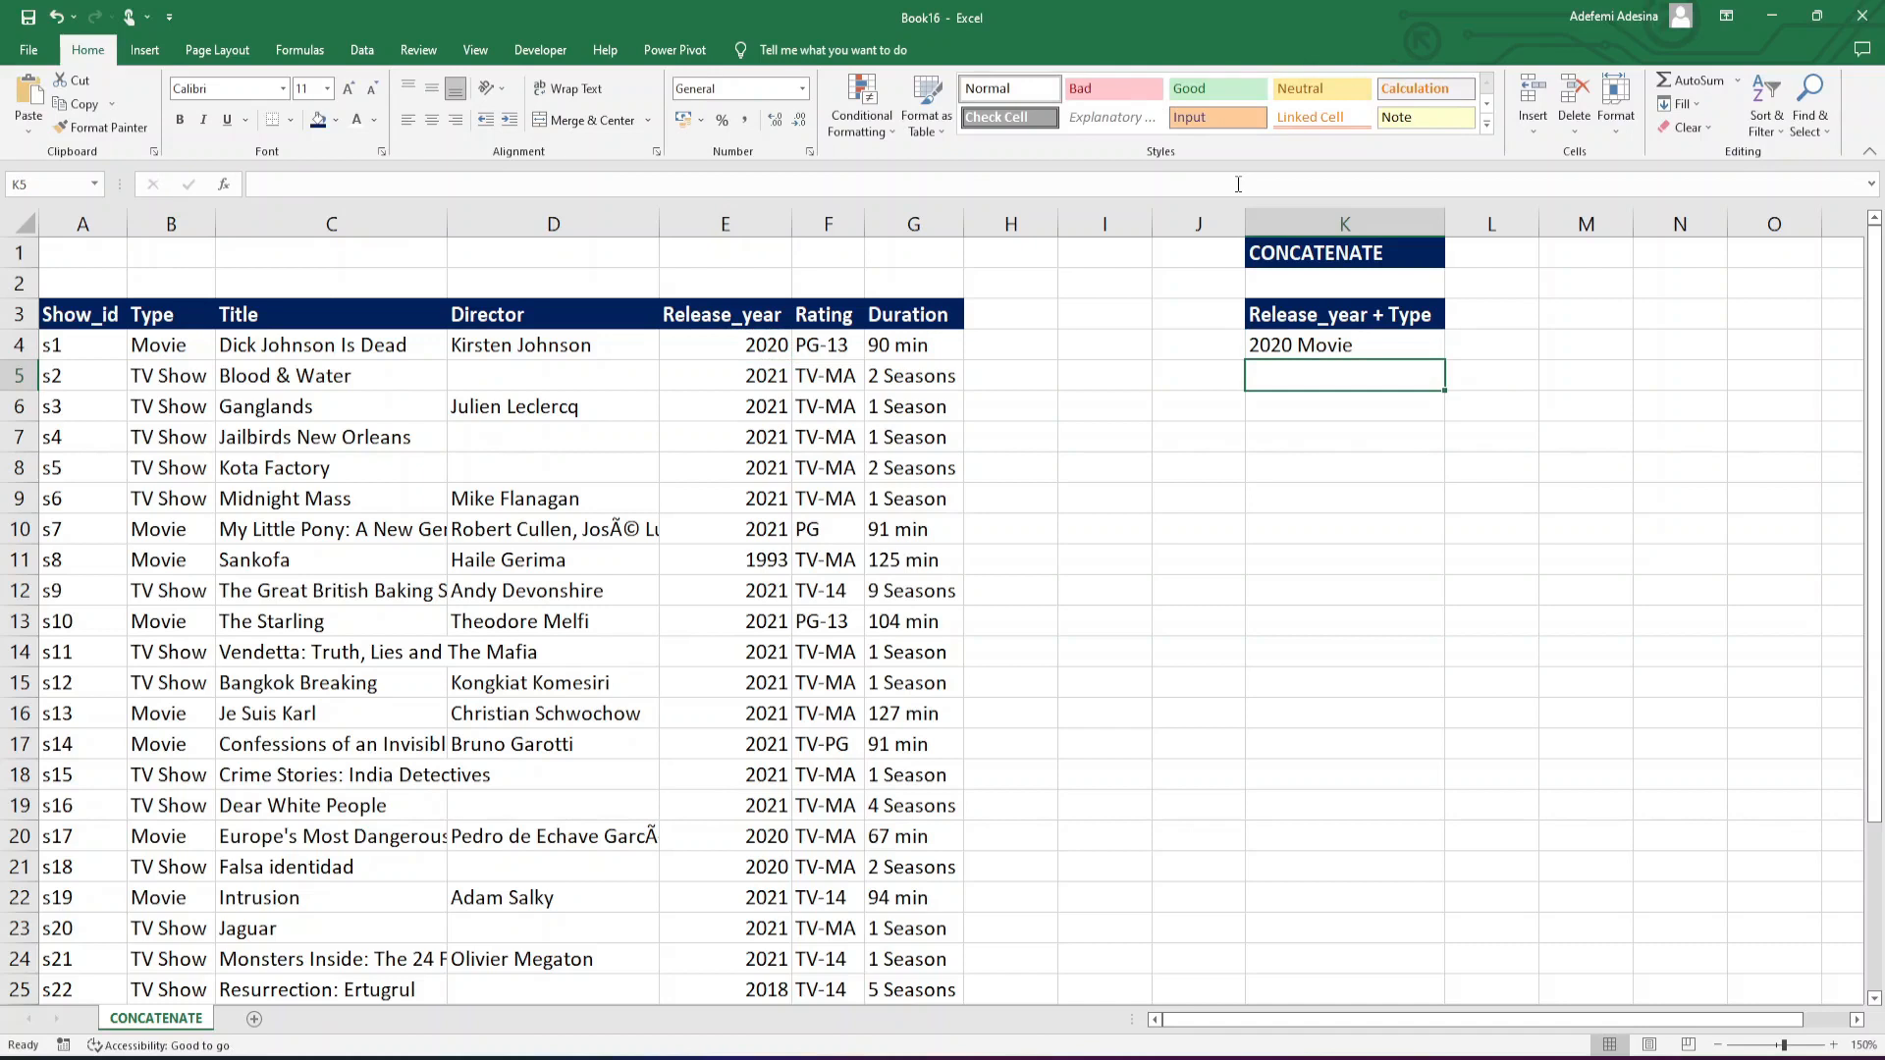
- Replace the contents of K4 with the formula =CONCATENATE(E4,B4)
{"action": "left_click", "coordinate": [1383, 344]}
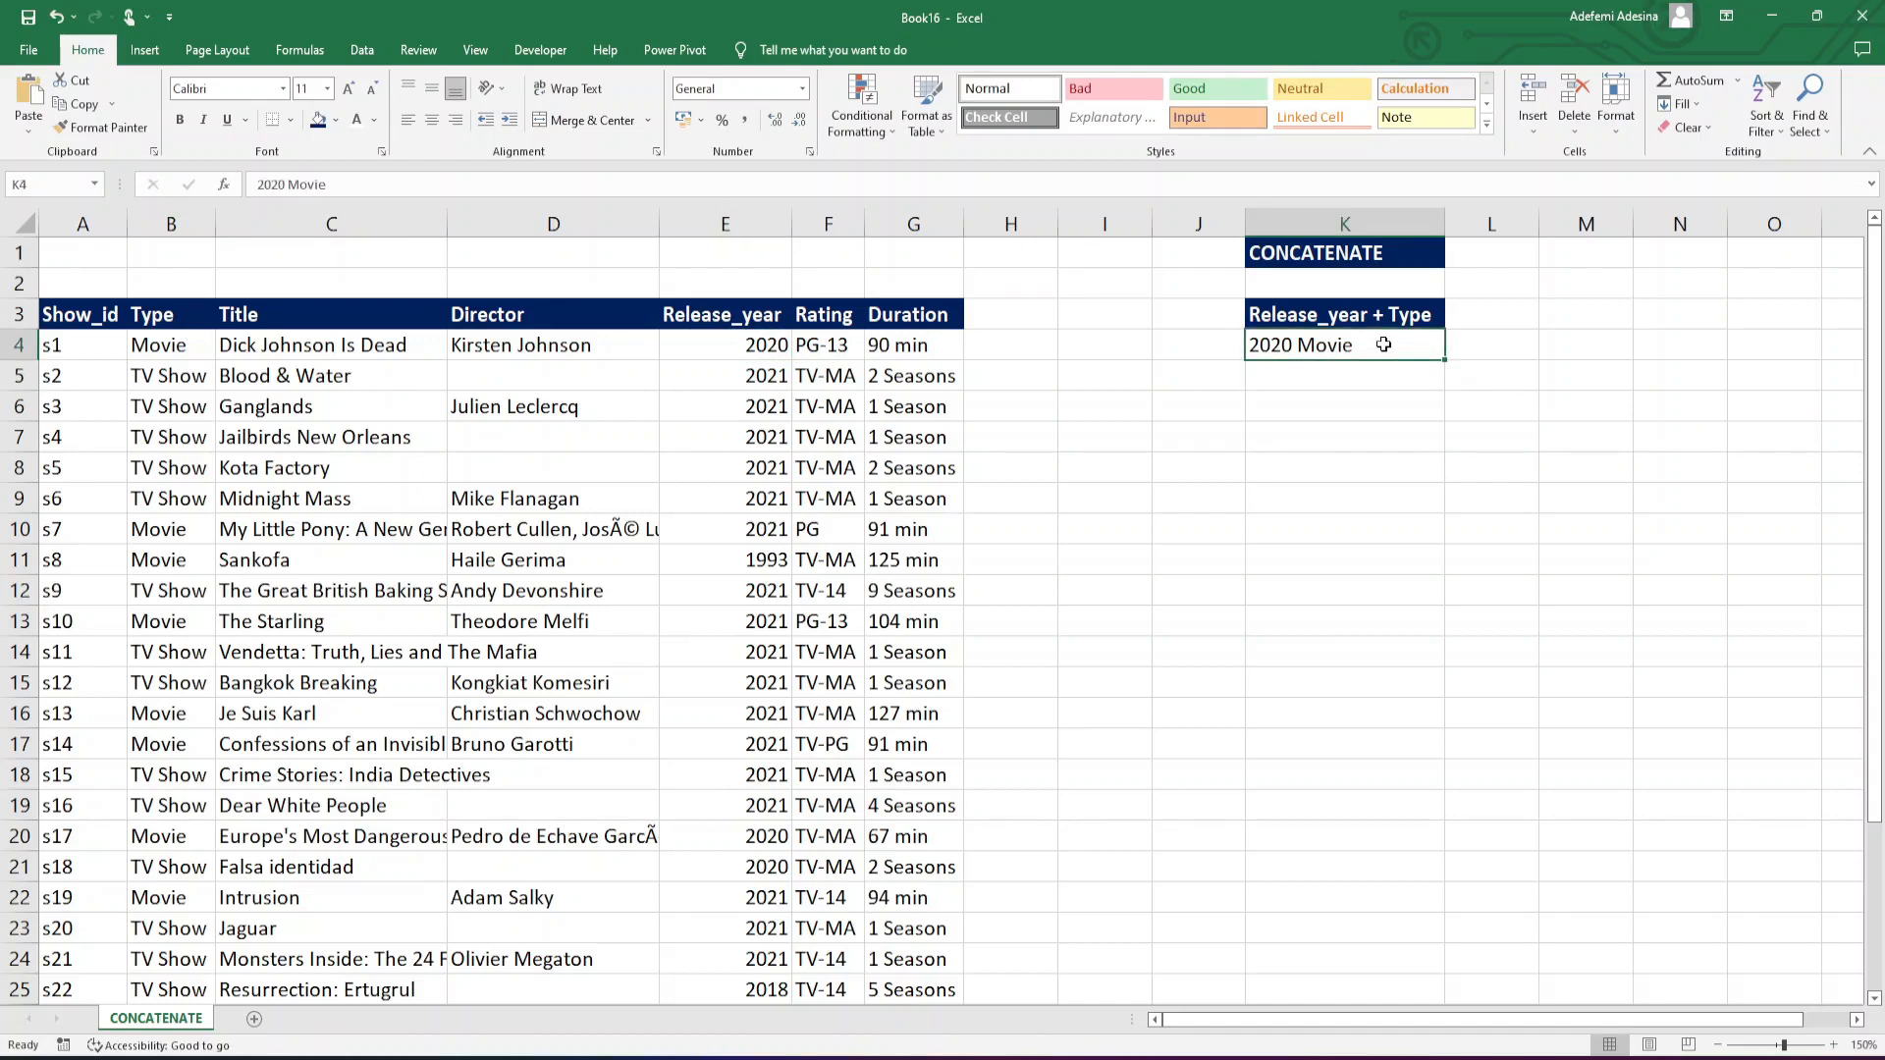
{"action": "type", "text": "=con"}
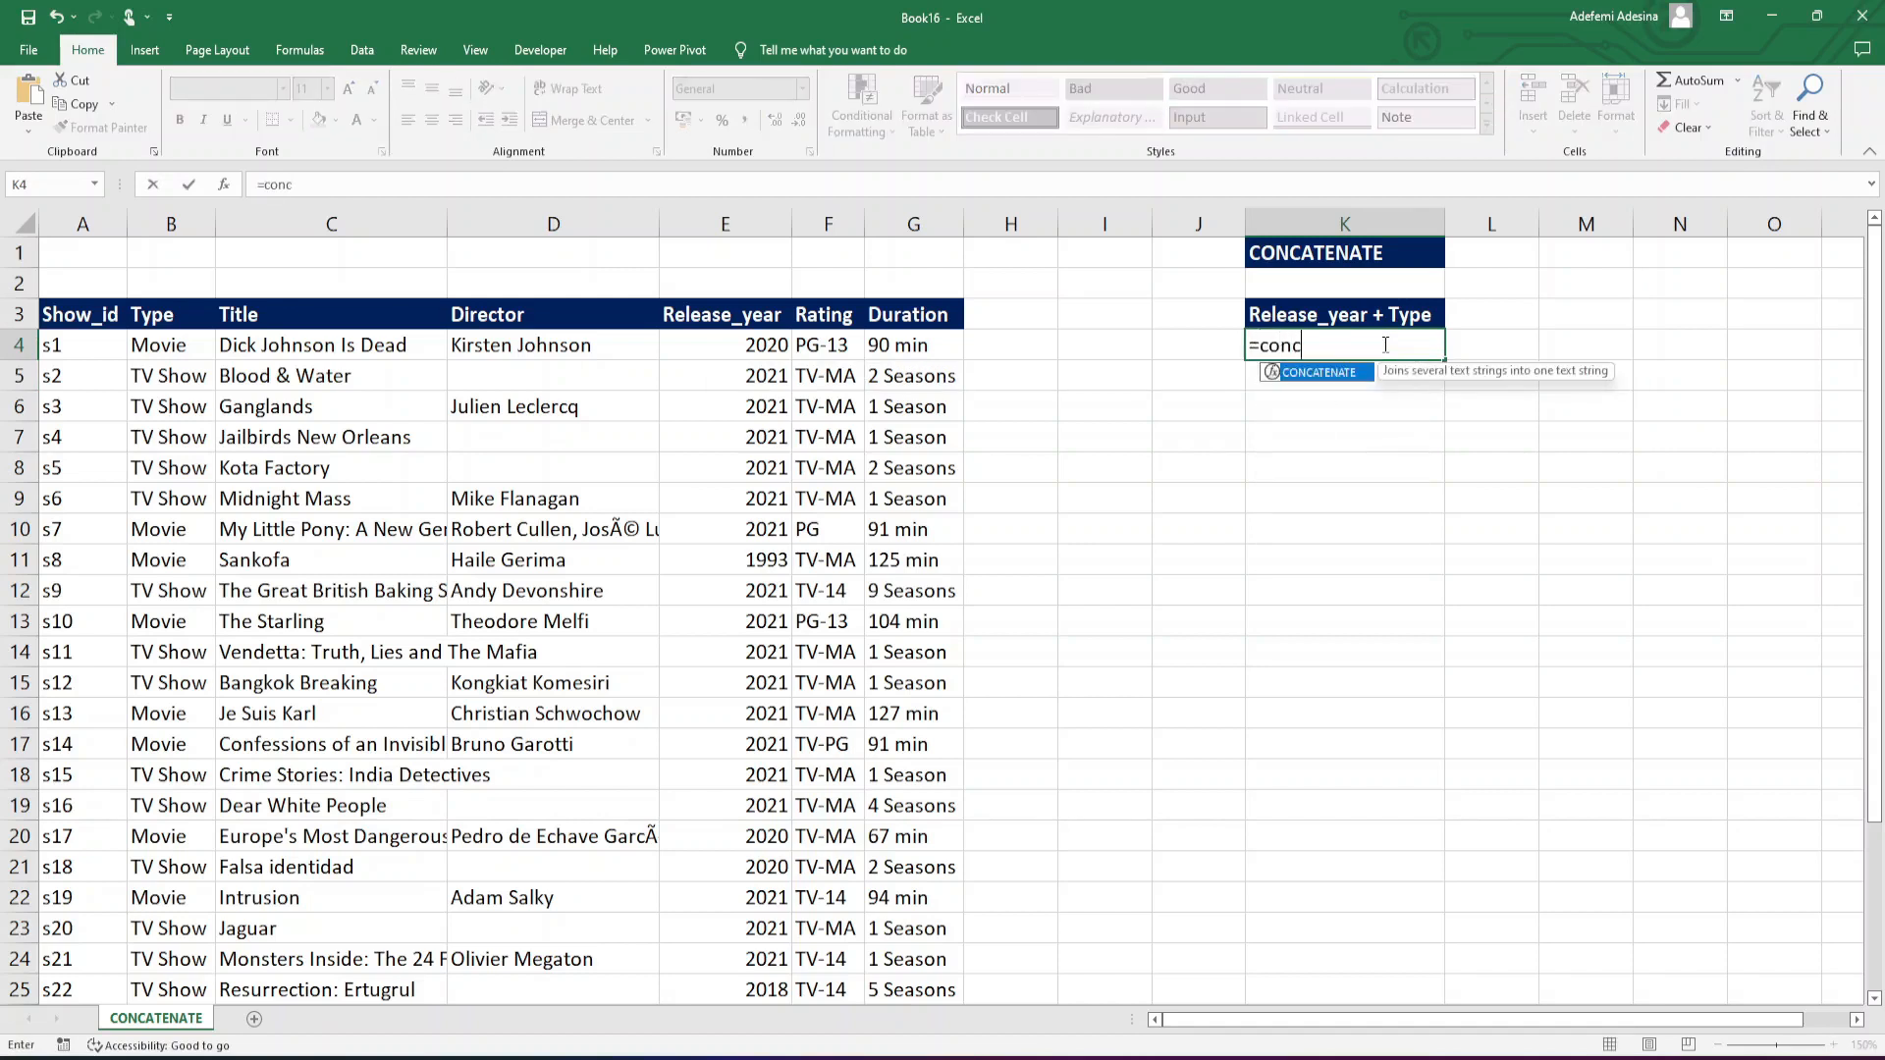
{"action": "key", "text": "BackSpace"}
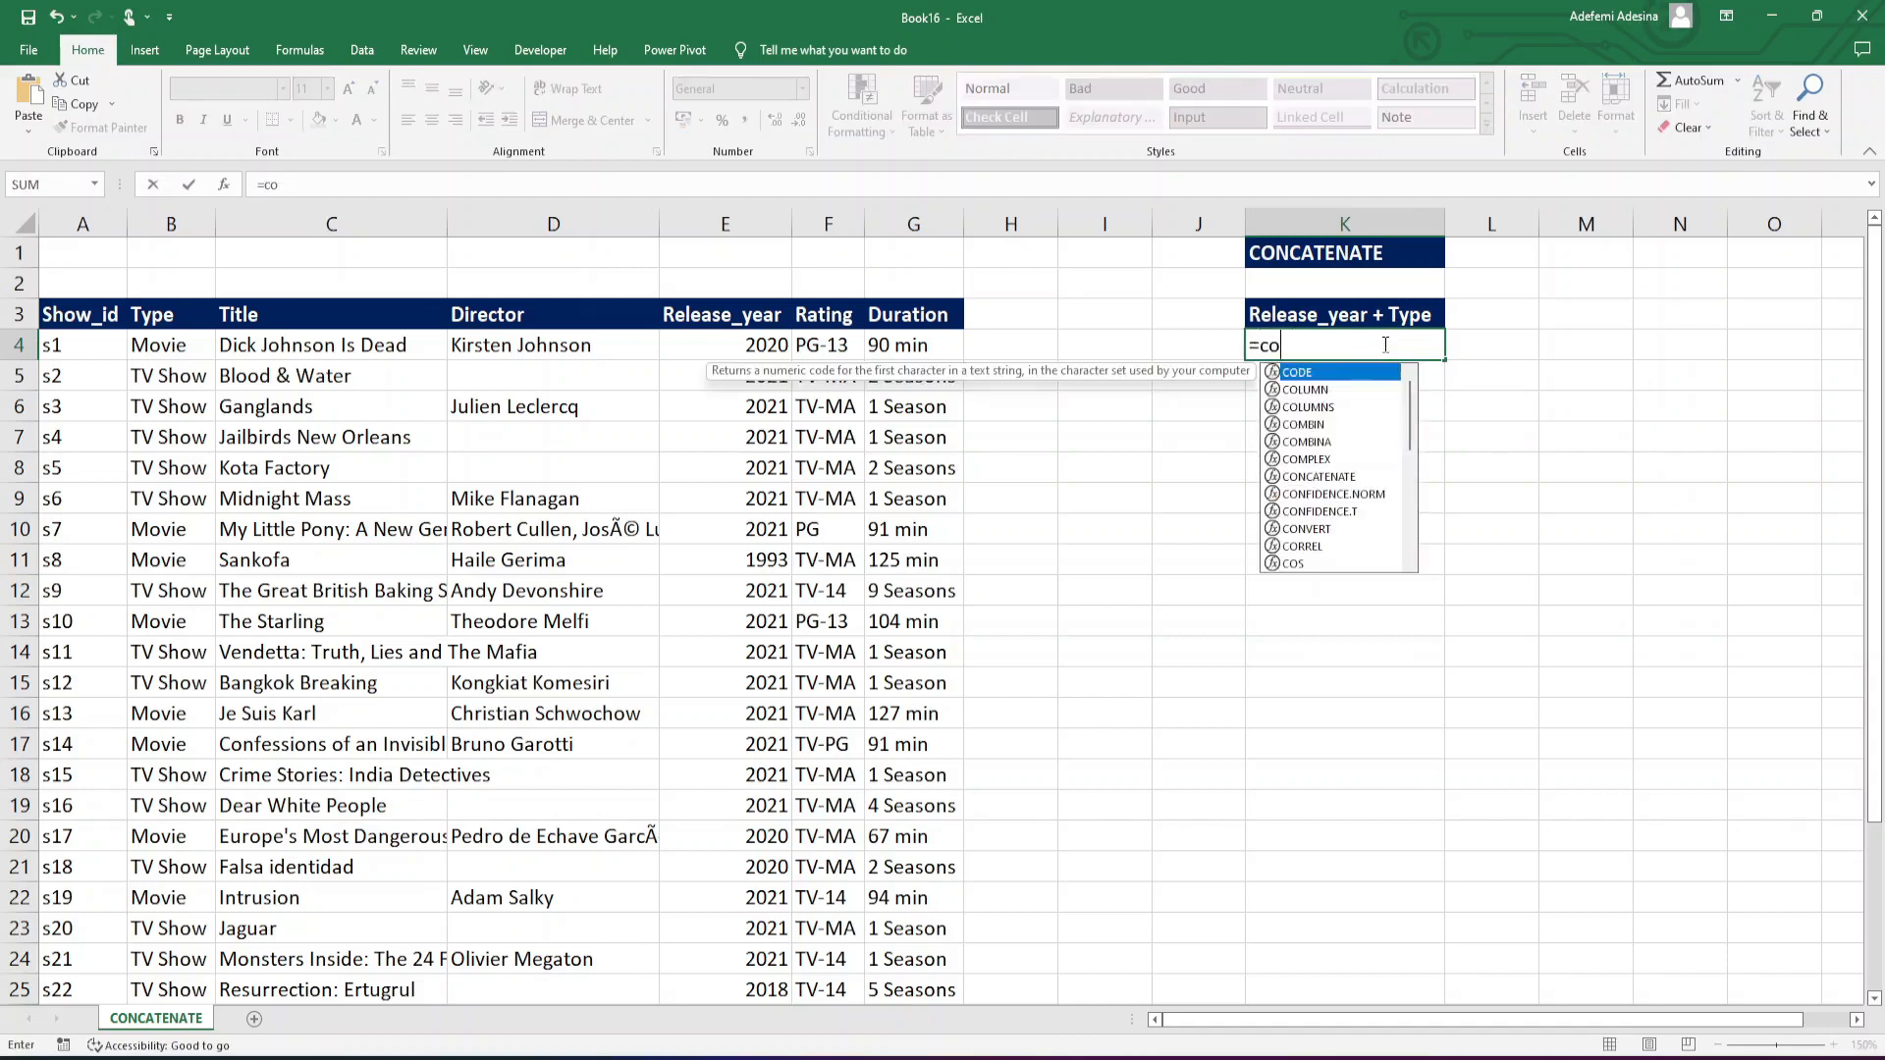
{"action": "type", "text": "nc"}
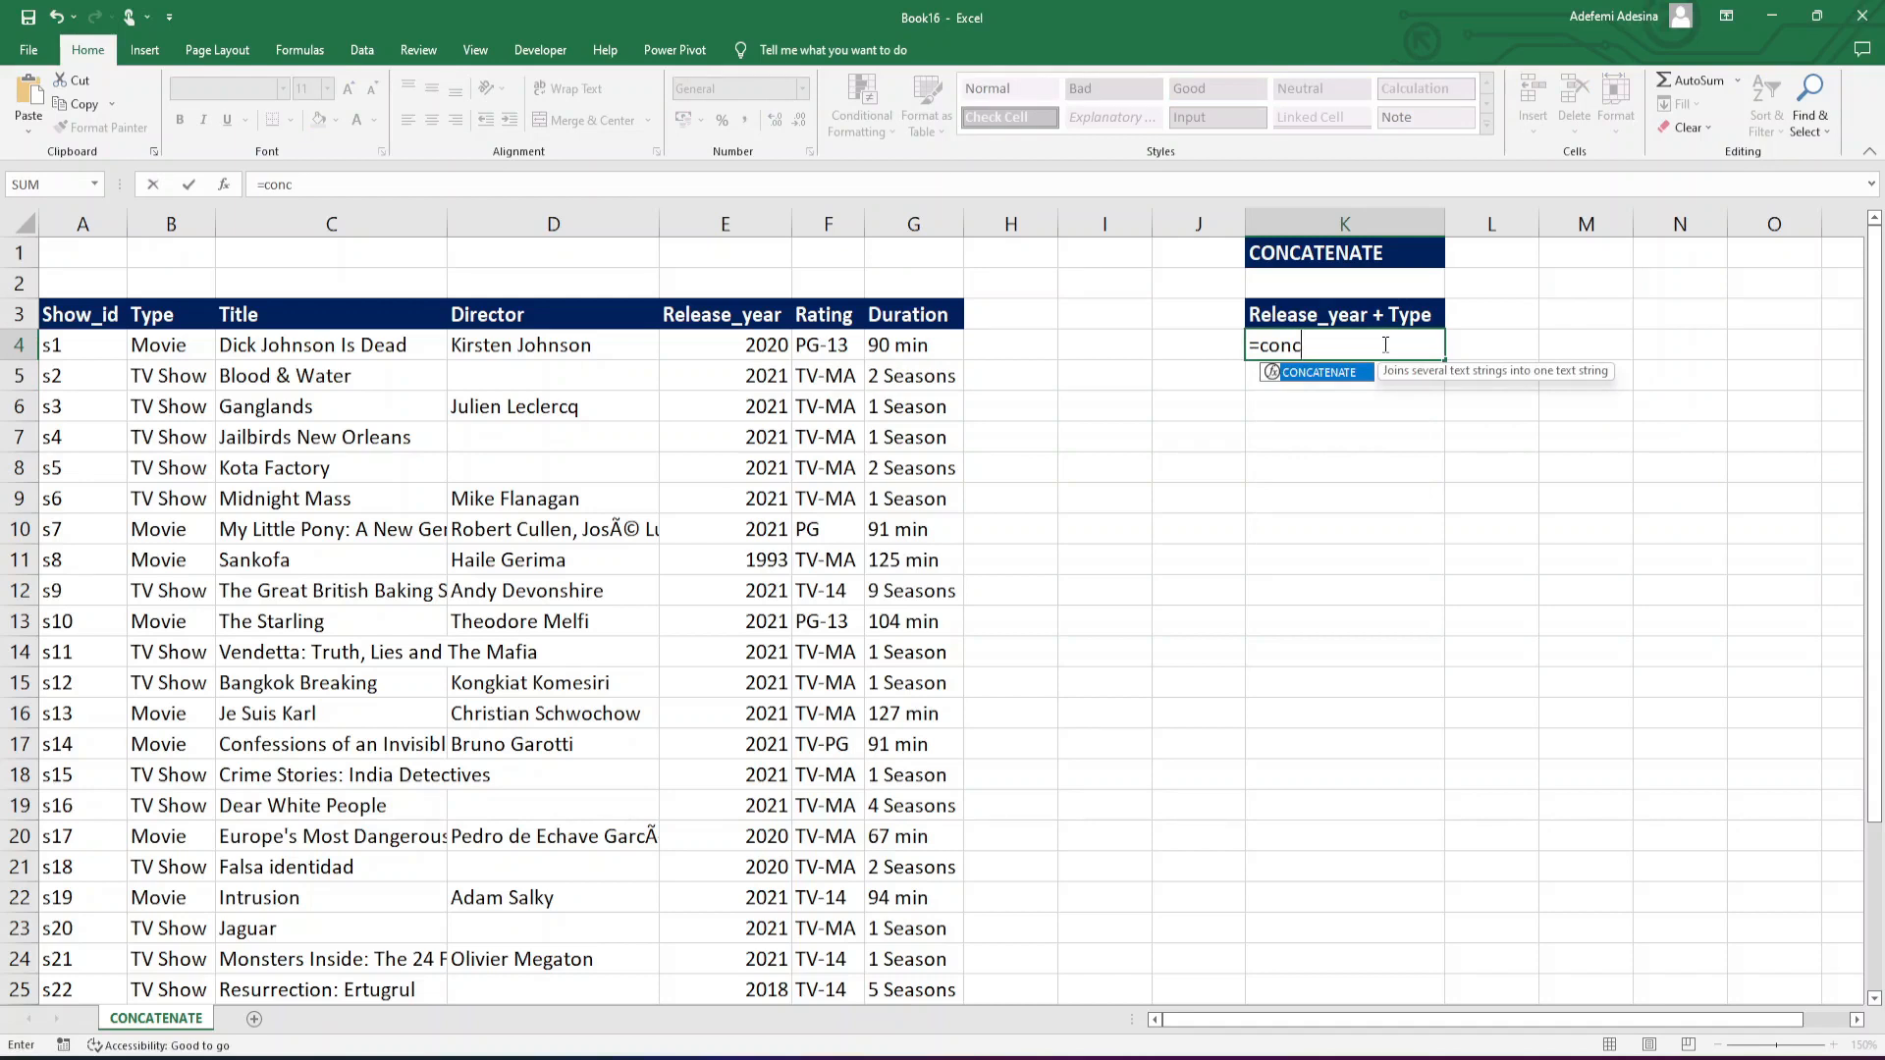
{"action": "key", "text": "Tab"}
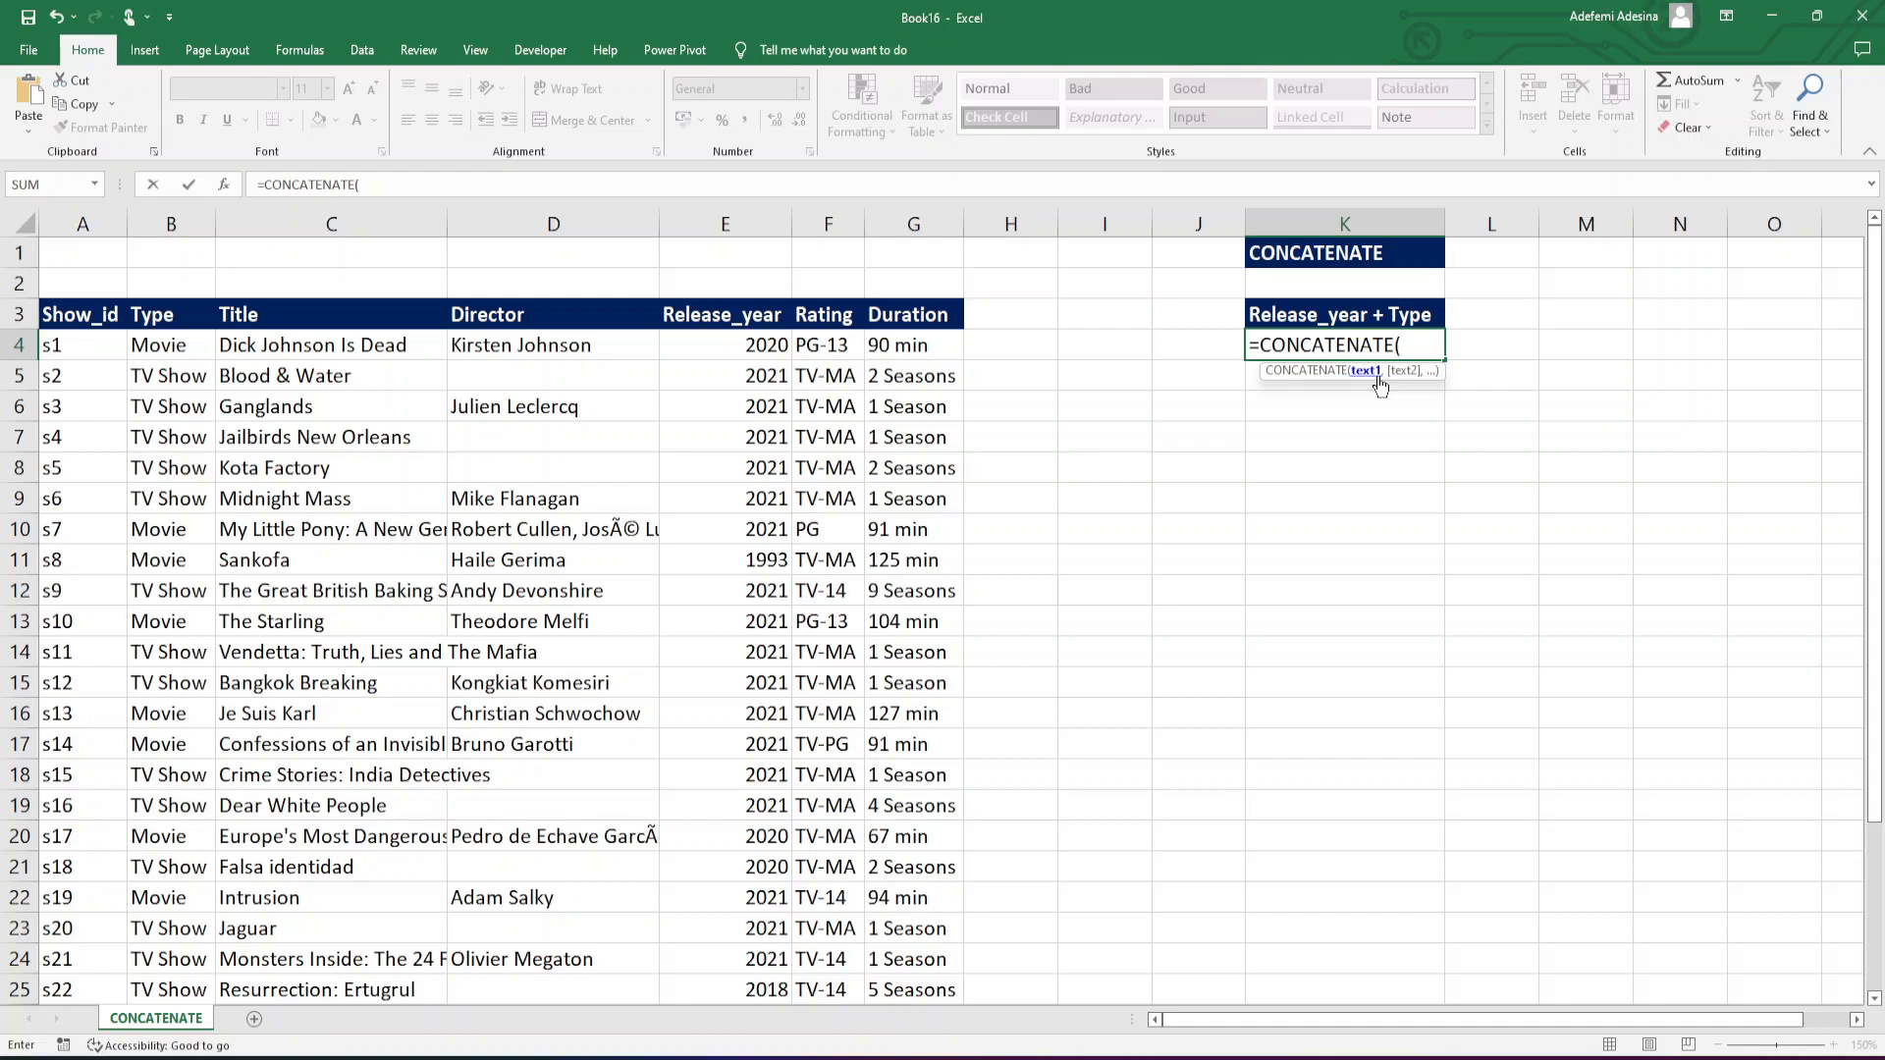
{"action": "left_click", "coordinate": [713, 347]}
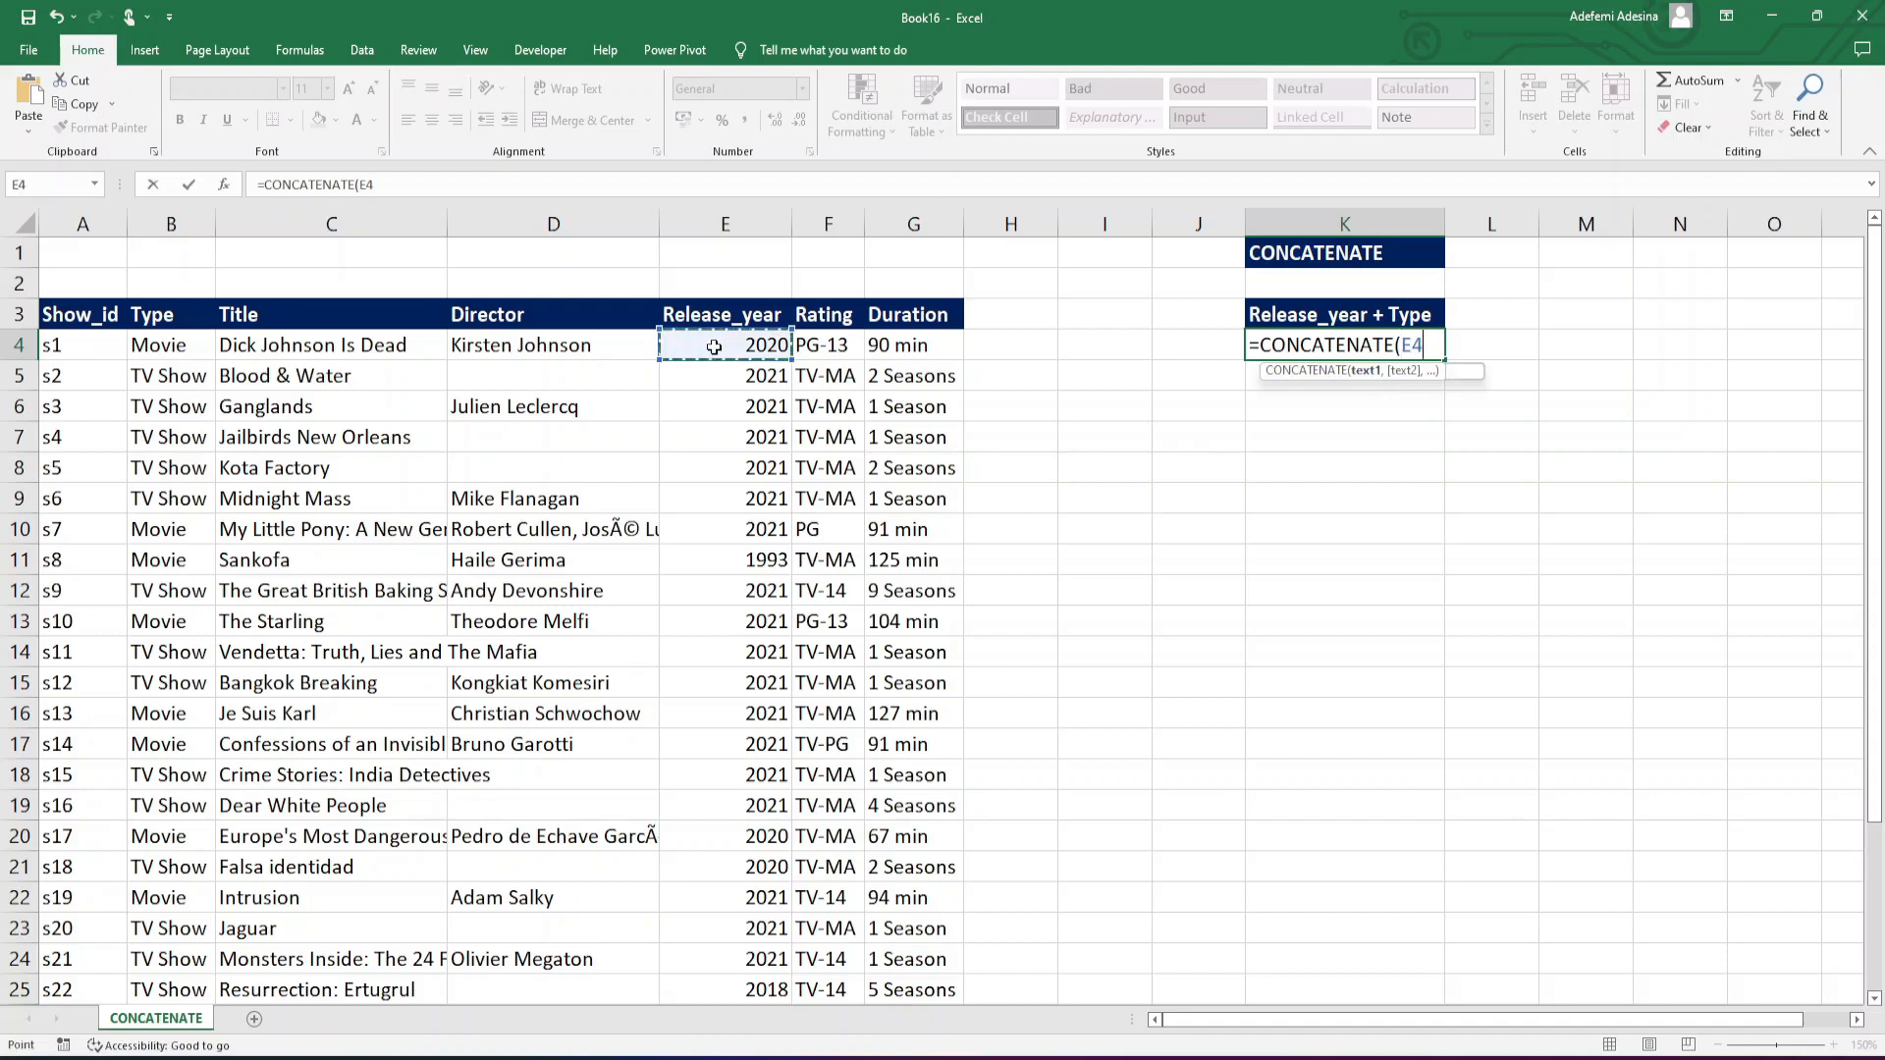
{"action": "type", "text": ","}
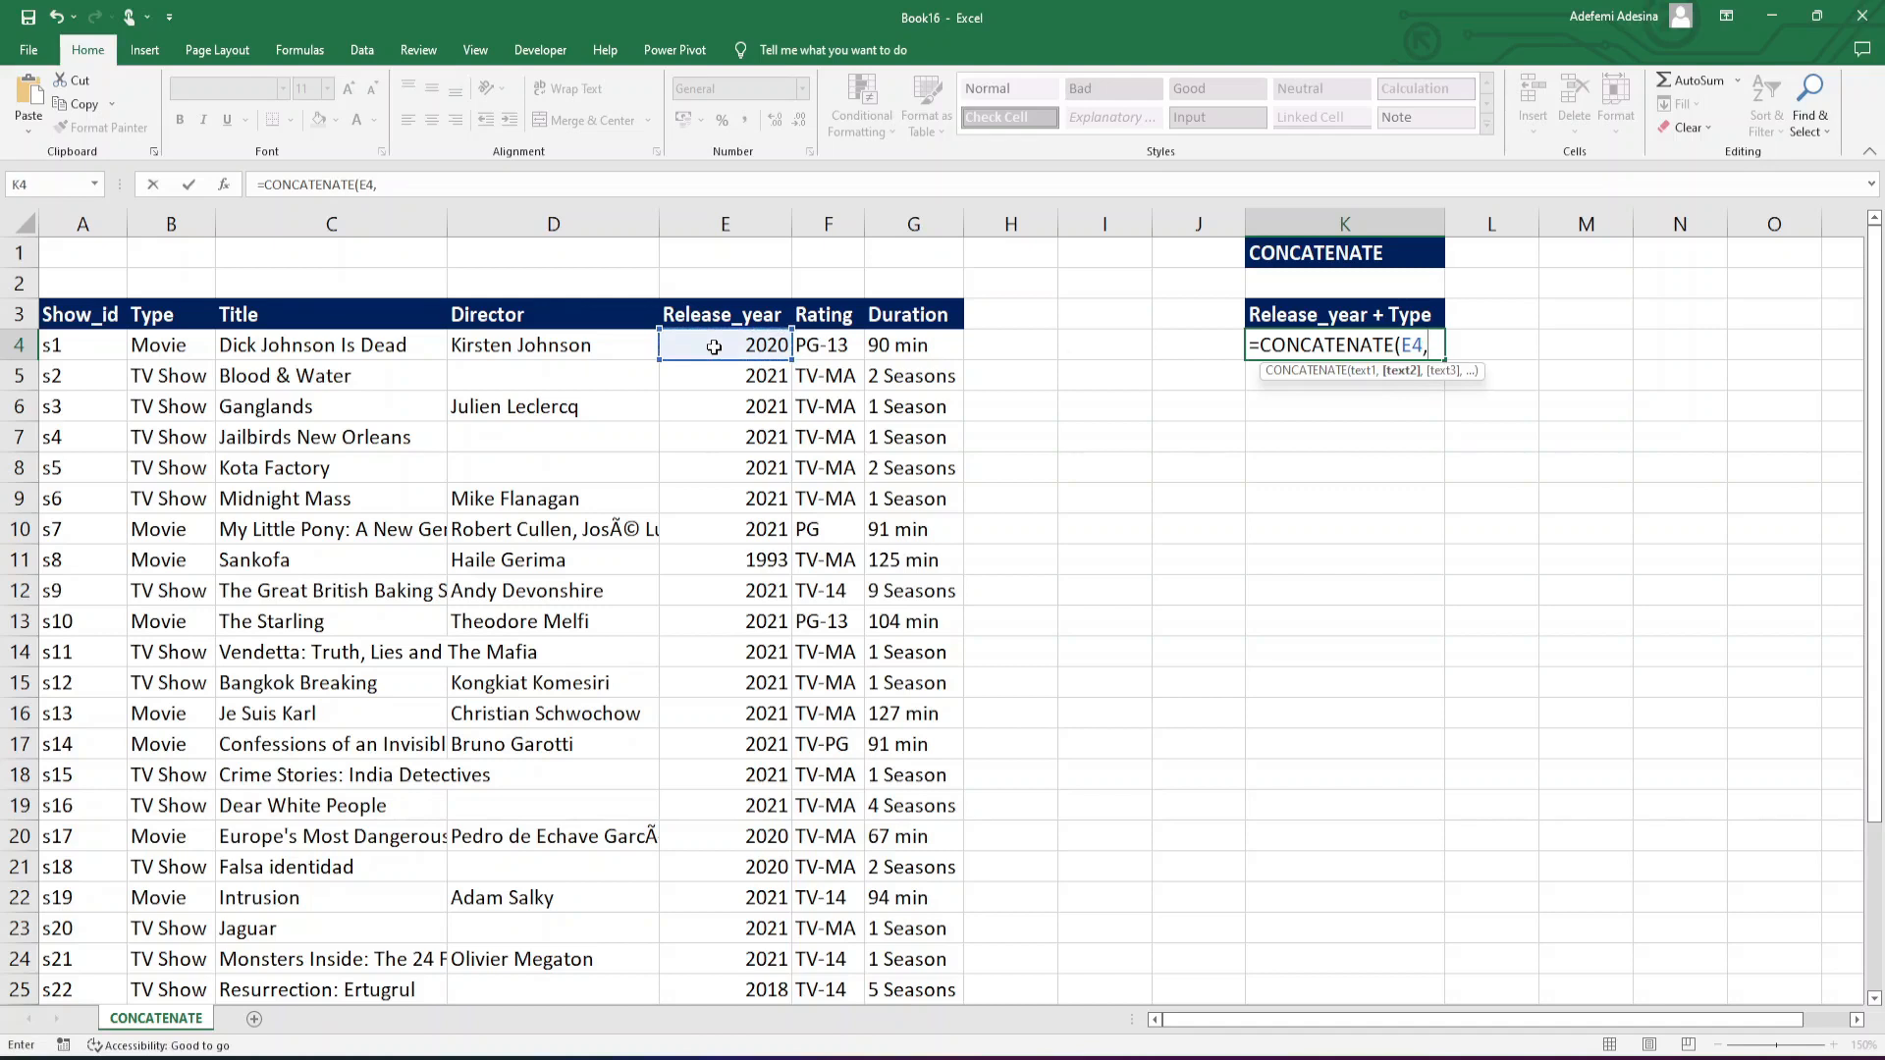
{"action": "left_click", "coordinate": [184, 345]}
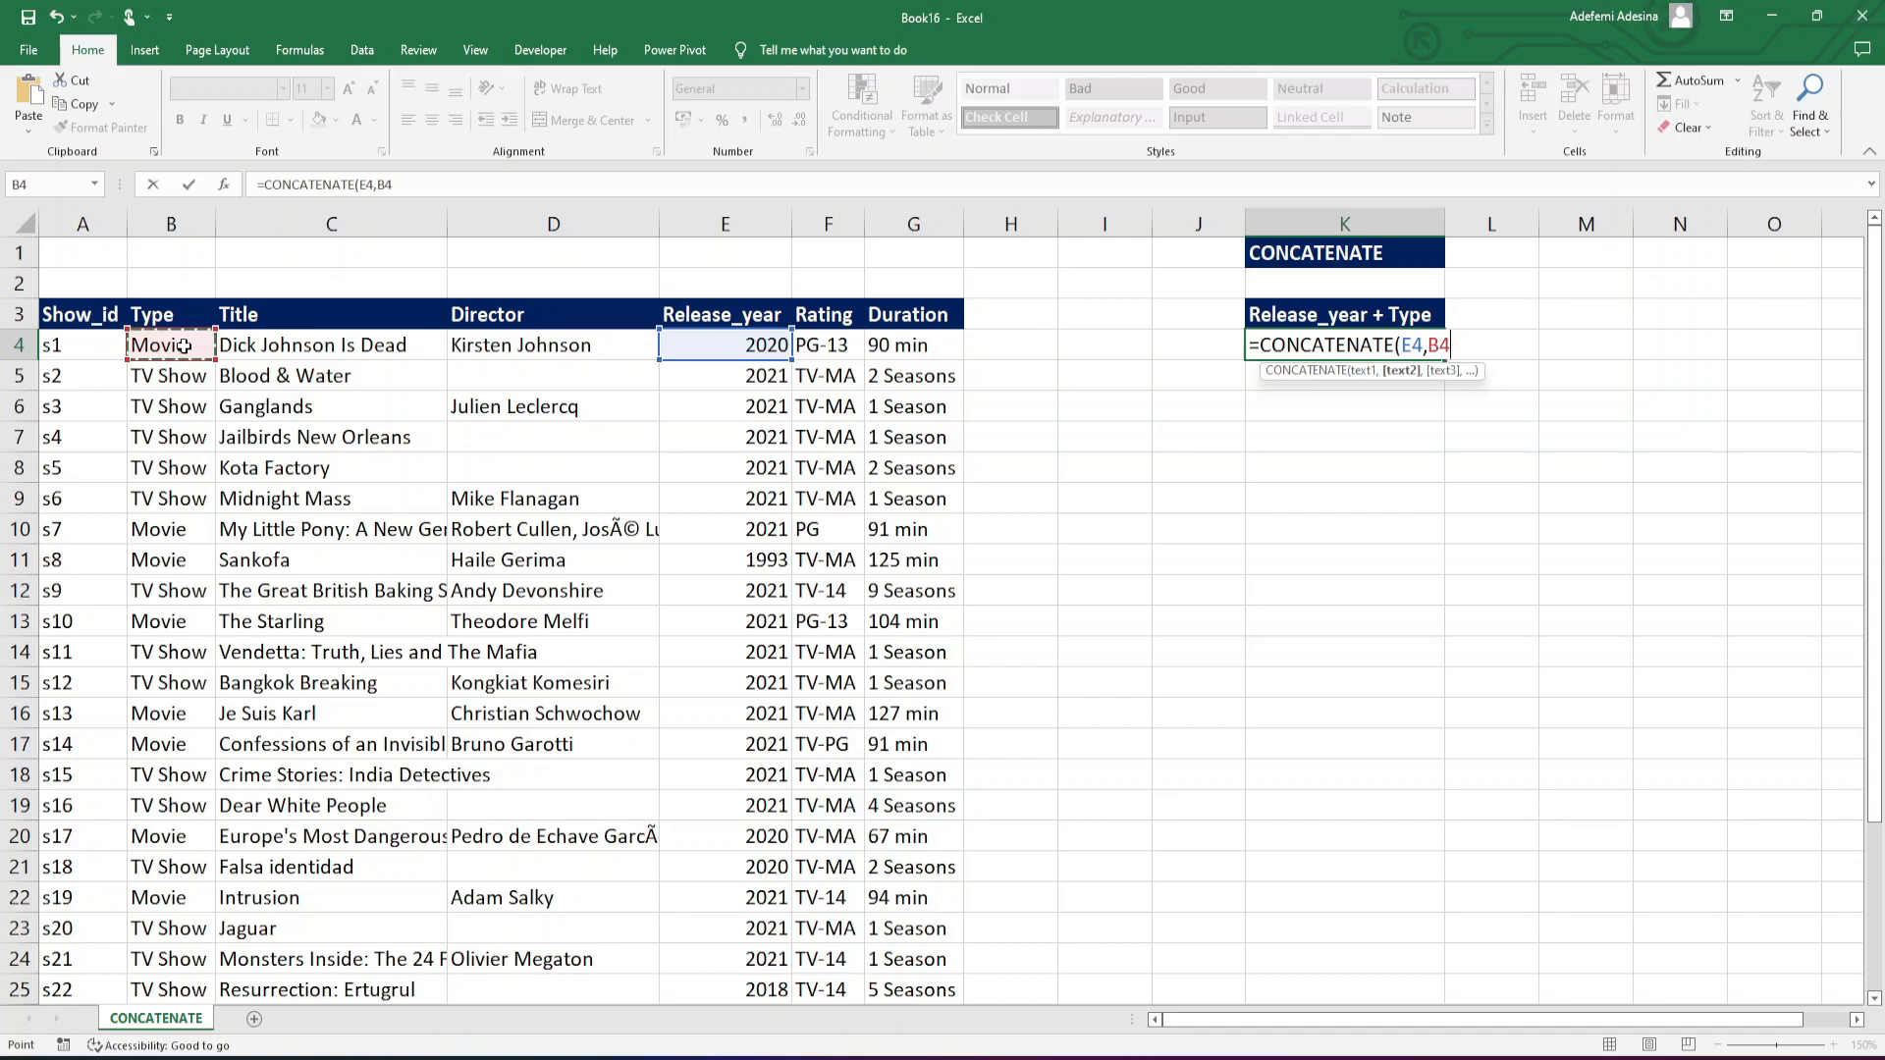
{"action": "type", "text": ")"}
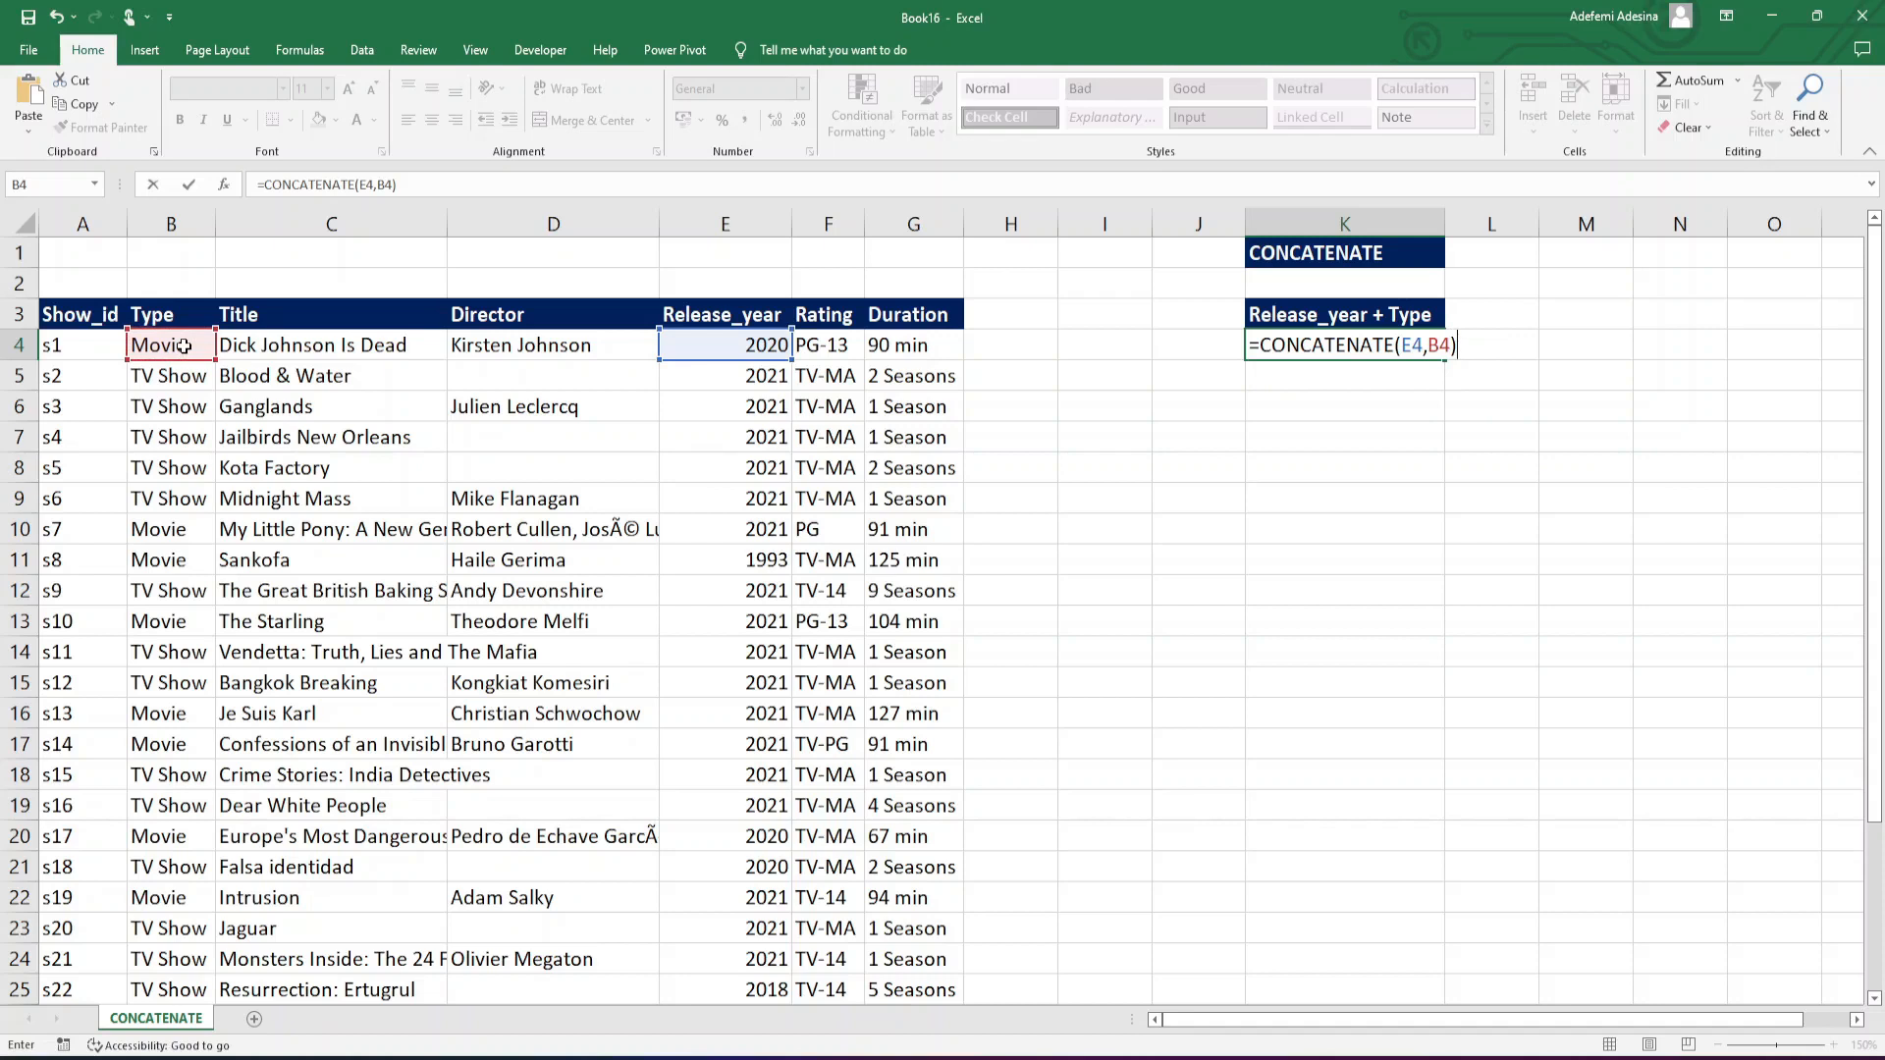
{"action": "key", "text": "Return"}
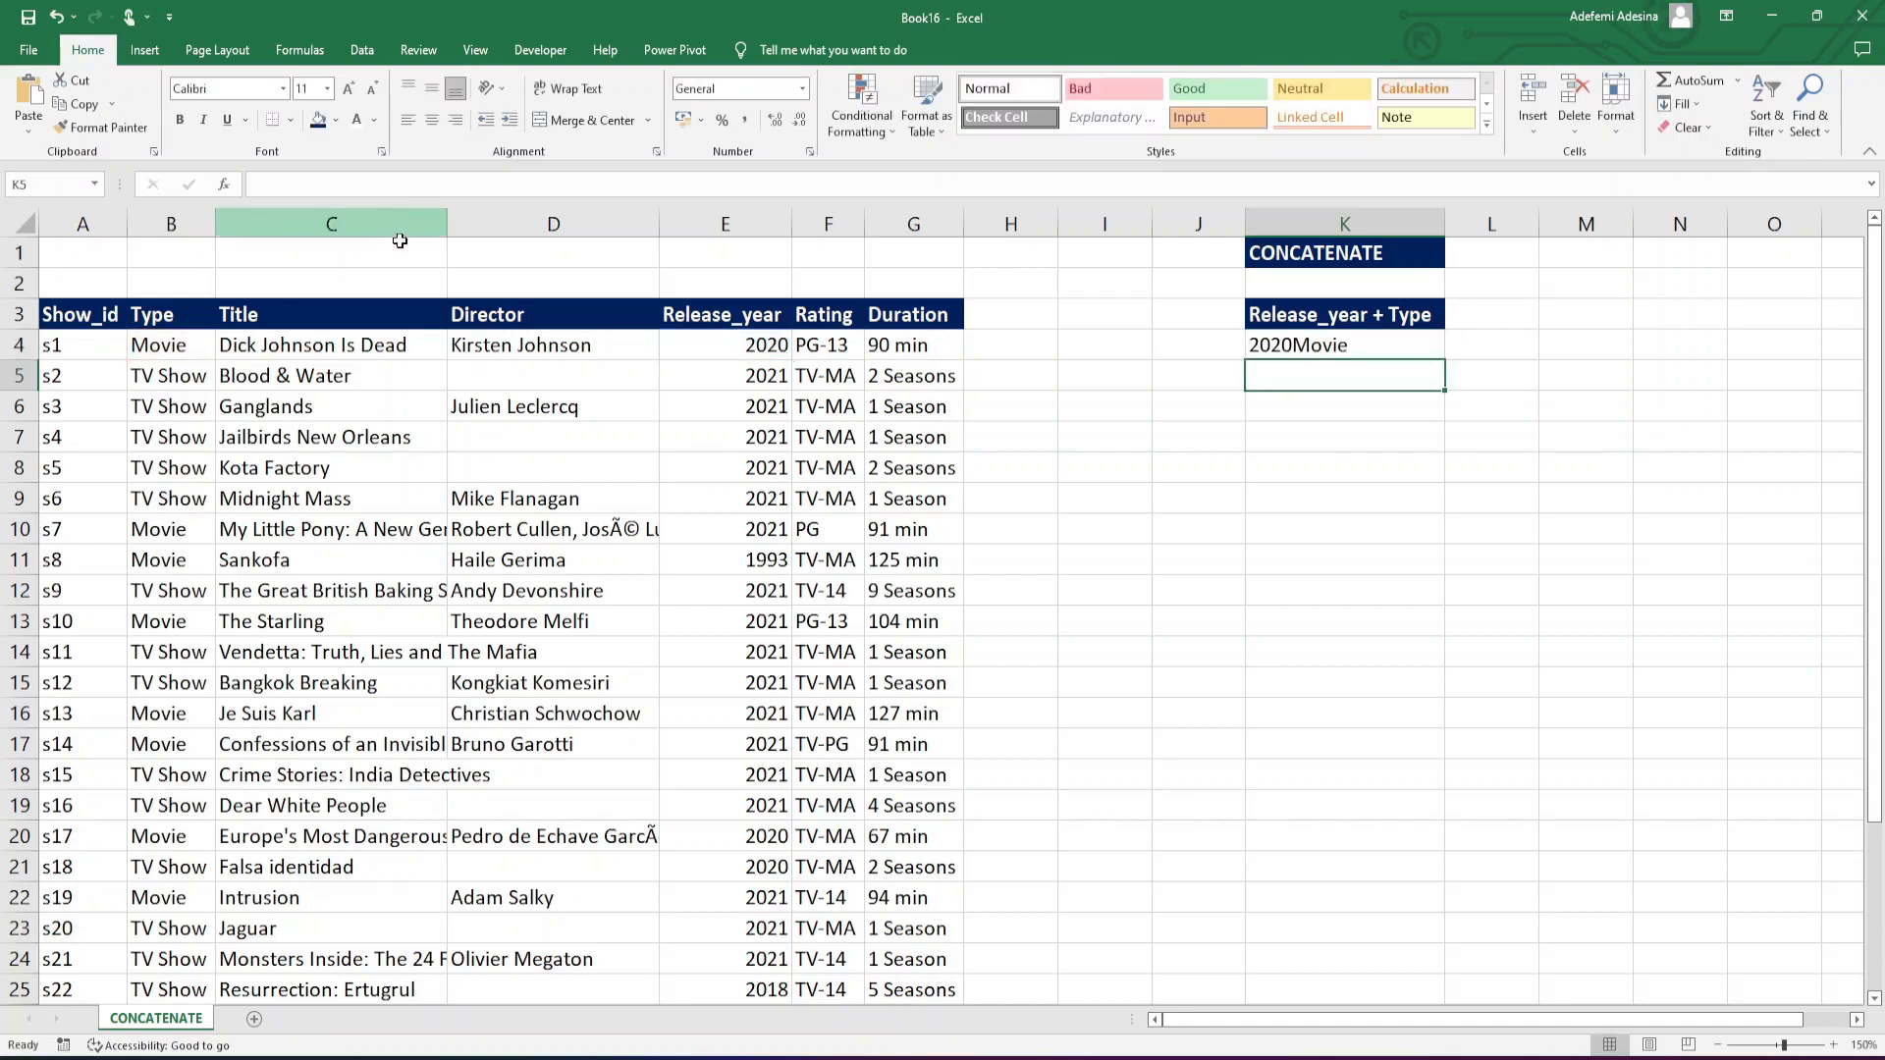
- Insert an empty text argument "" between E4 and B4 in the K4 CONCATENATE formula
{"action": "left_click", "coordinate": [1289, 347]}
{"action": "double_click", "coordinate": [1288, 346]}
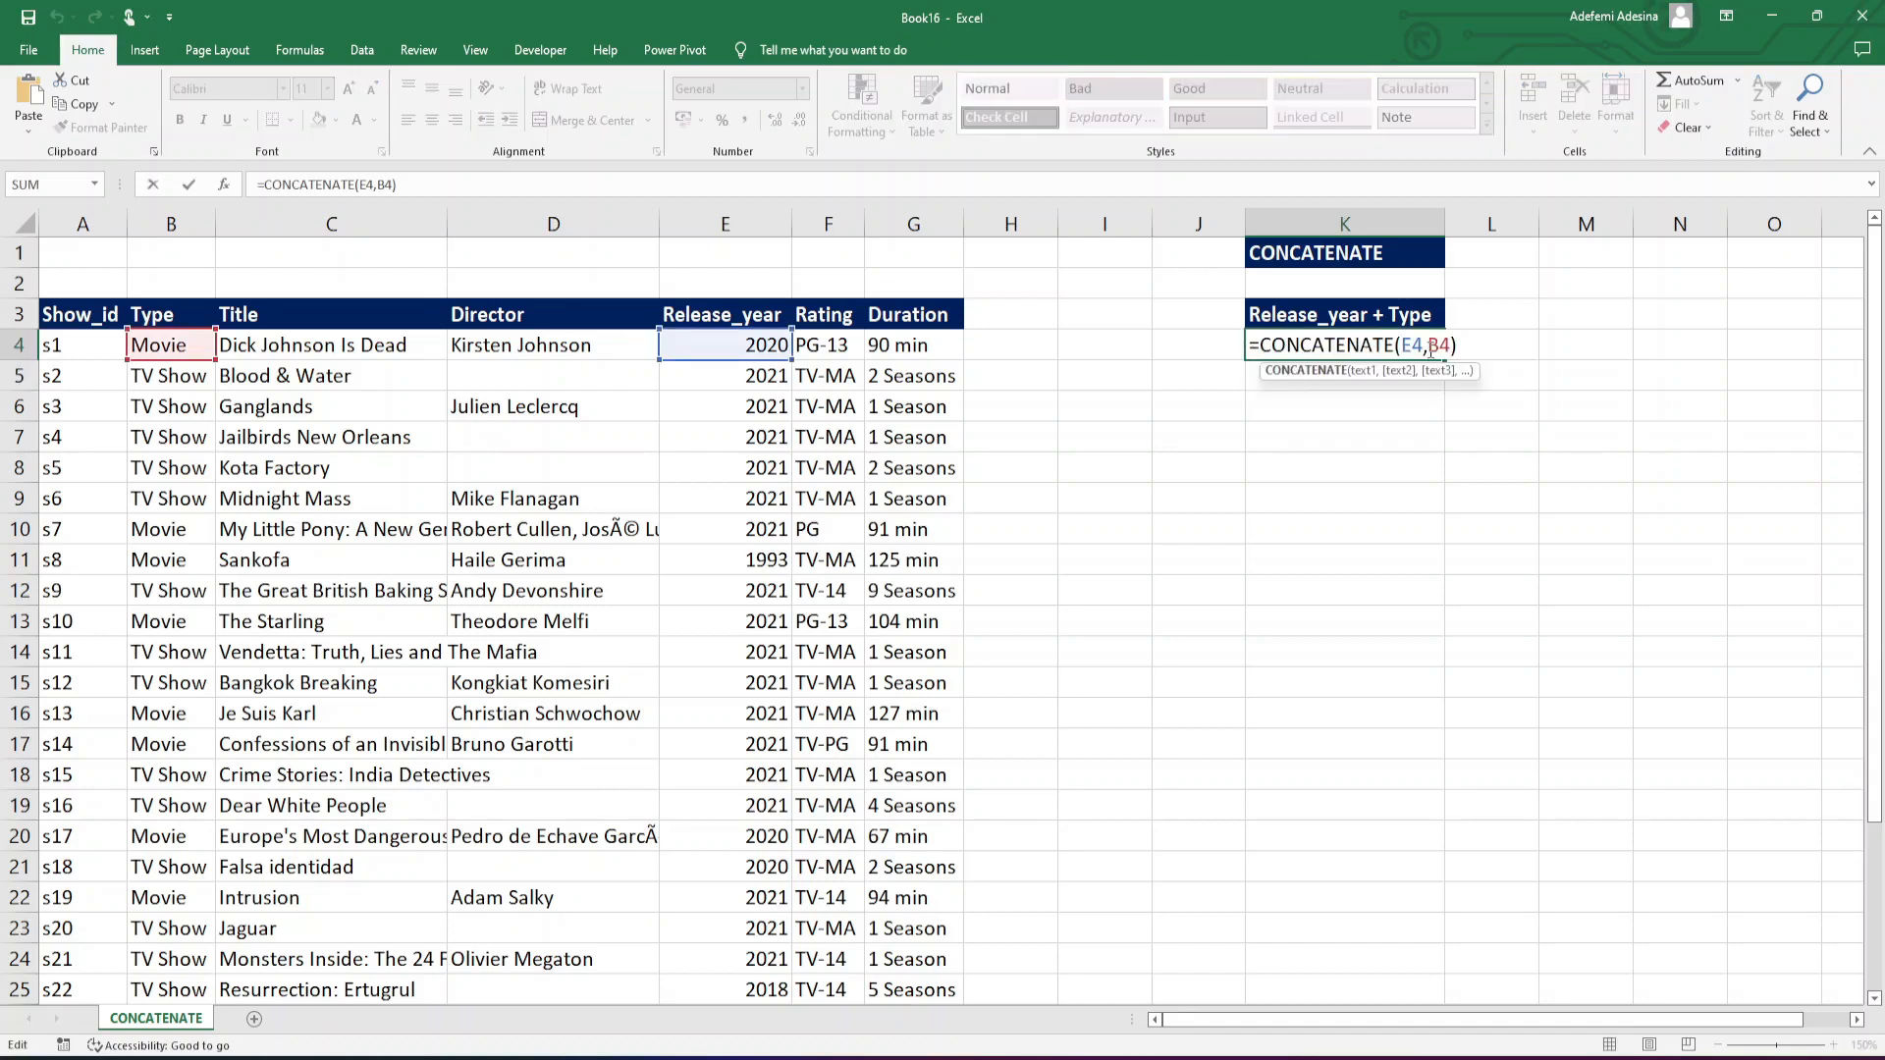
{"action": "left_click", "coordinate": [1431, 351]}
{"action": "type", "text": "\"\","}
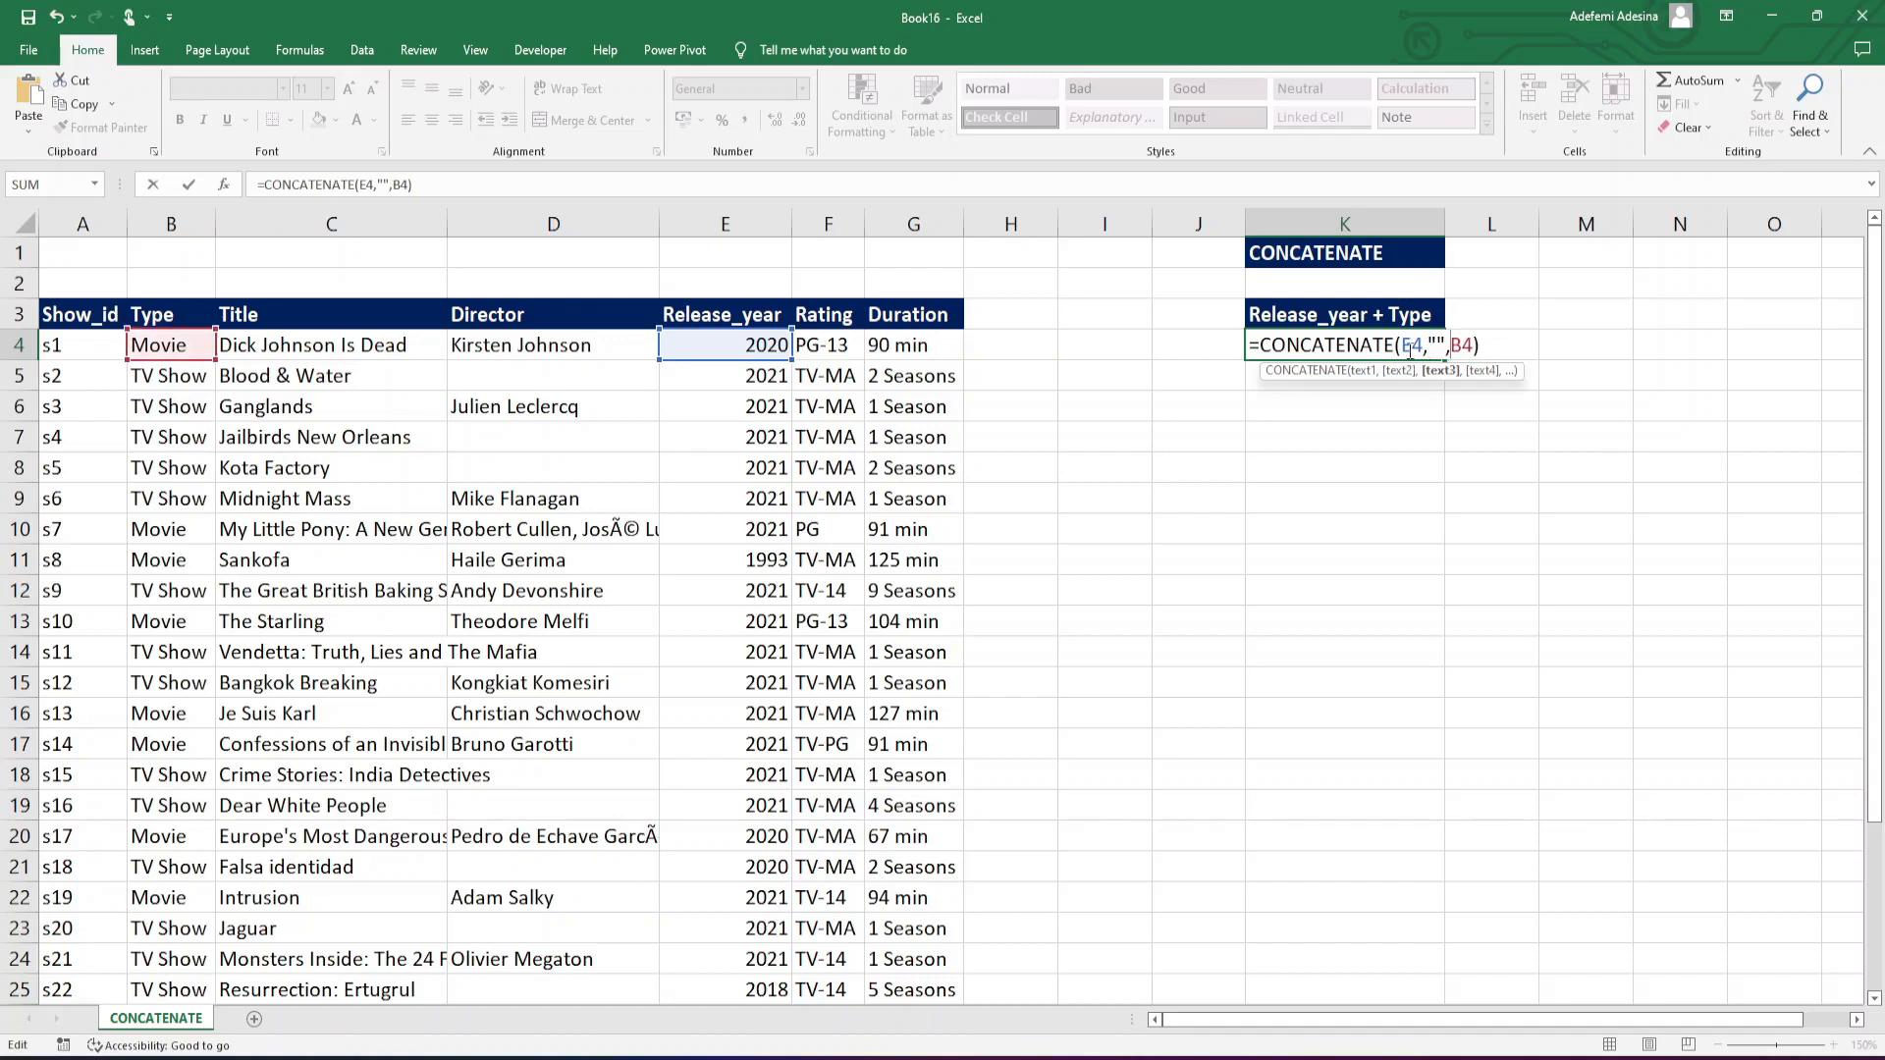
{"action": "left_click", "coordinate": [1413, 344]}
{"action": "left_click", "coordinate": [1439, 344]}
{"action": "left_click", "coordinate": [1465, 344]}
{"action": "key", "text": "Return"}
- Add a space between the quotation marks so the K4 formula reads =CONCATENATE(E4," ",B4)
{"action": "double_click", "coordinate": [1442, 345]}
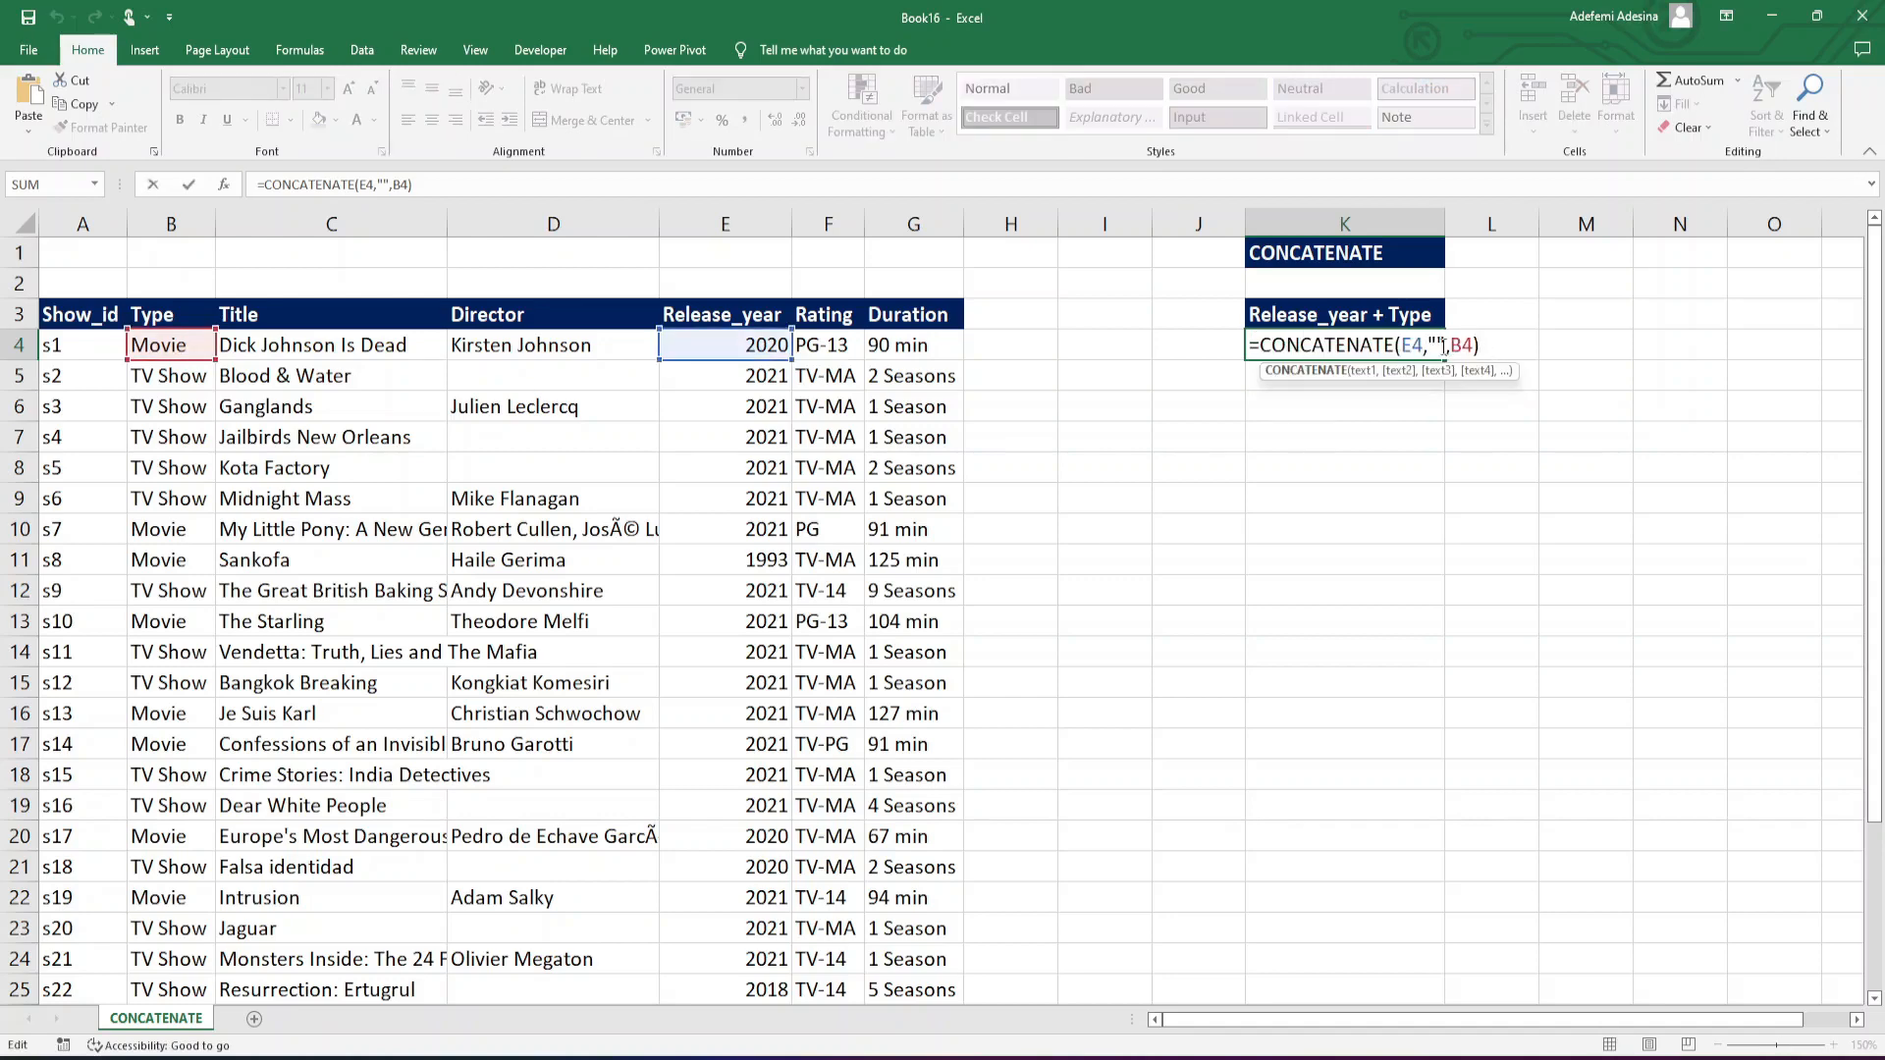
{"action": "left_click", "coordinate": [1436, 344]}
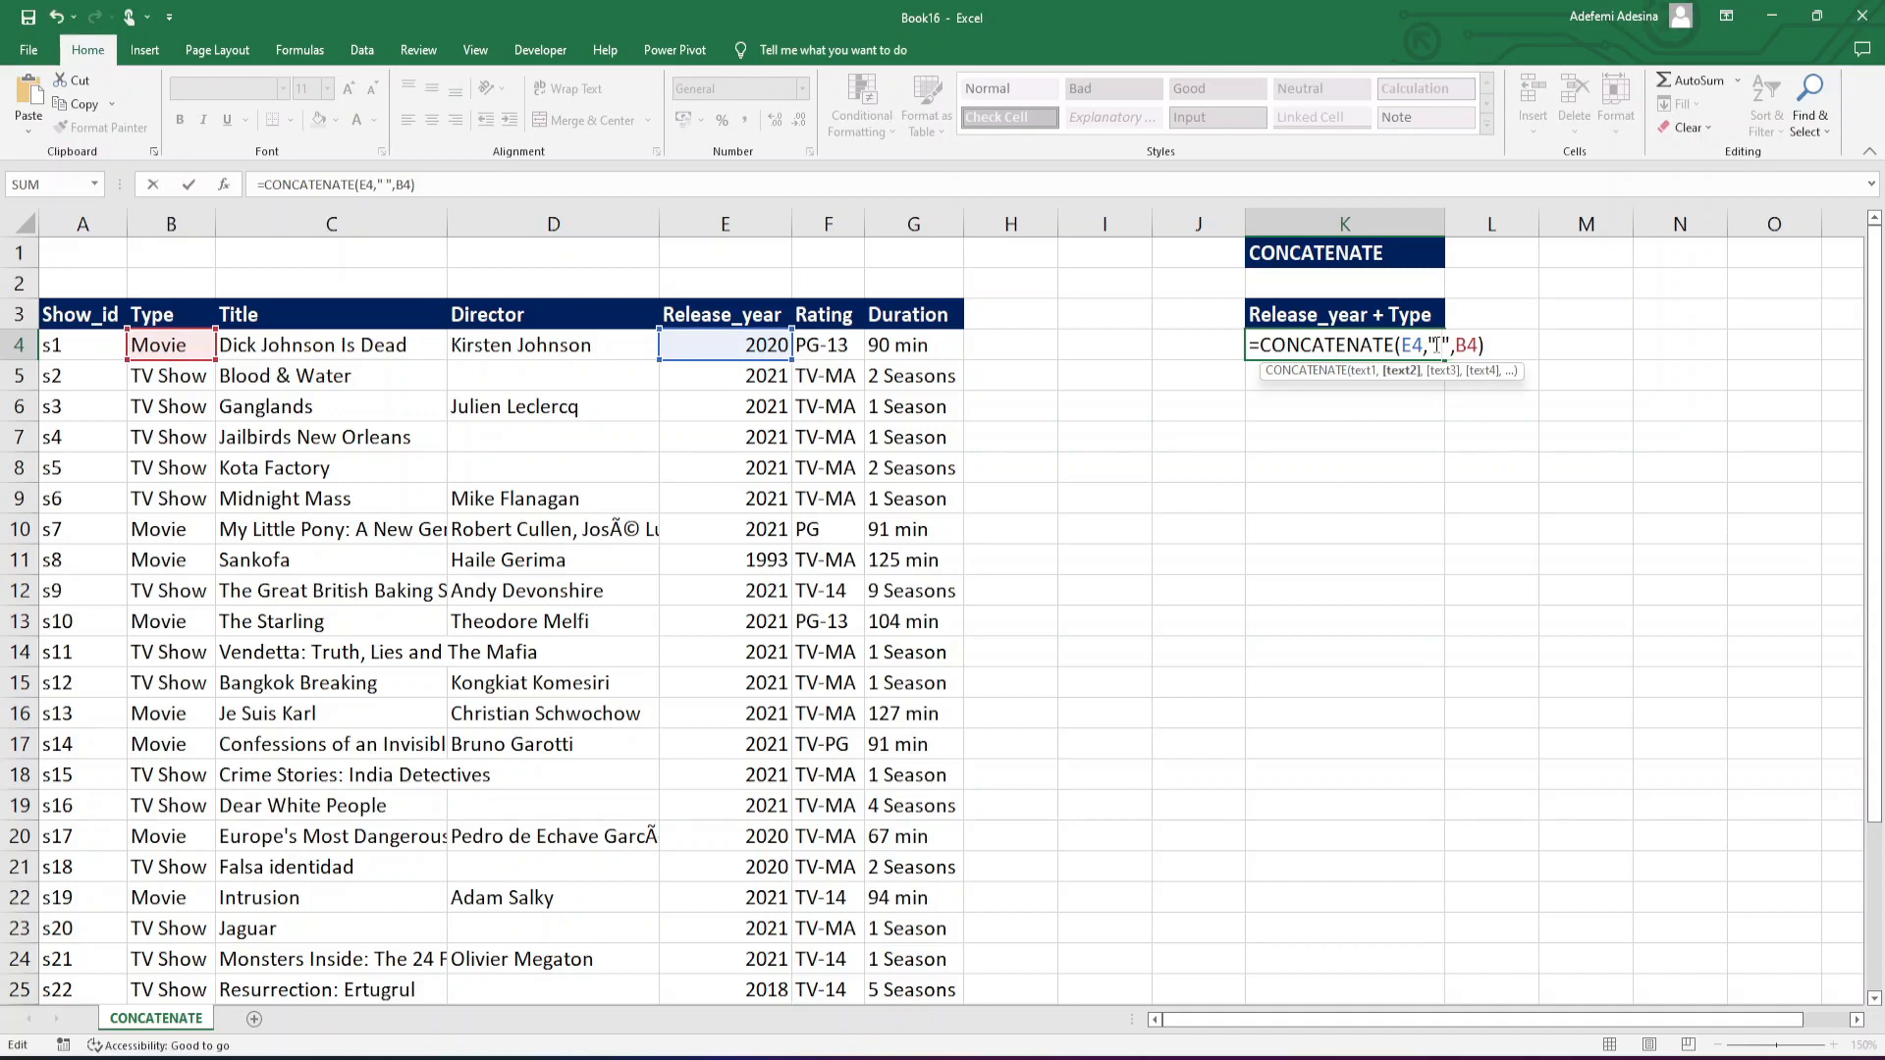
{"action": "key", "text": "Return"}
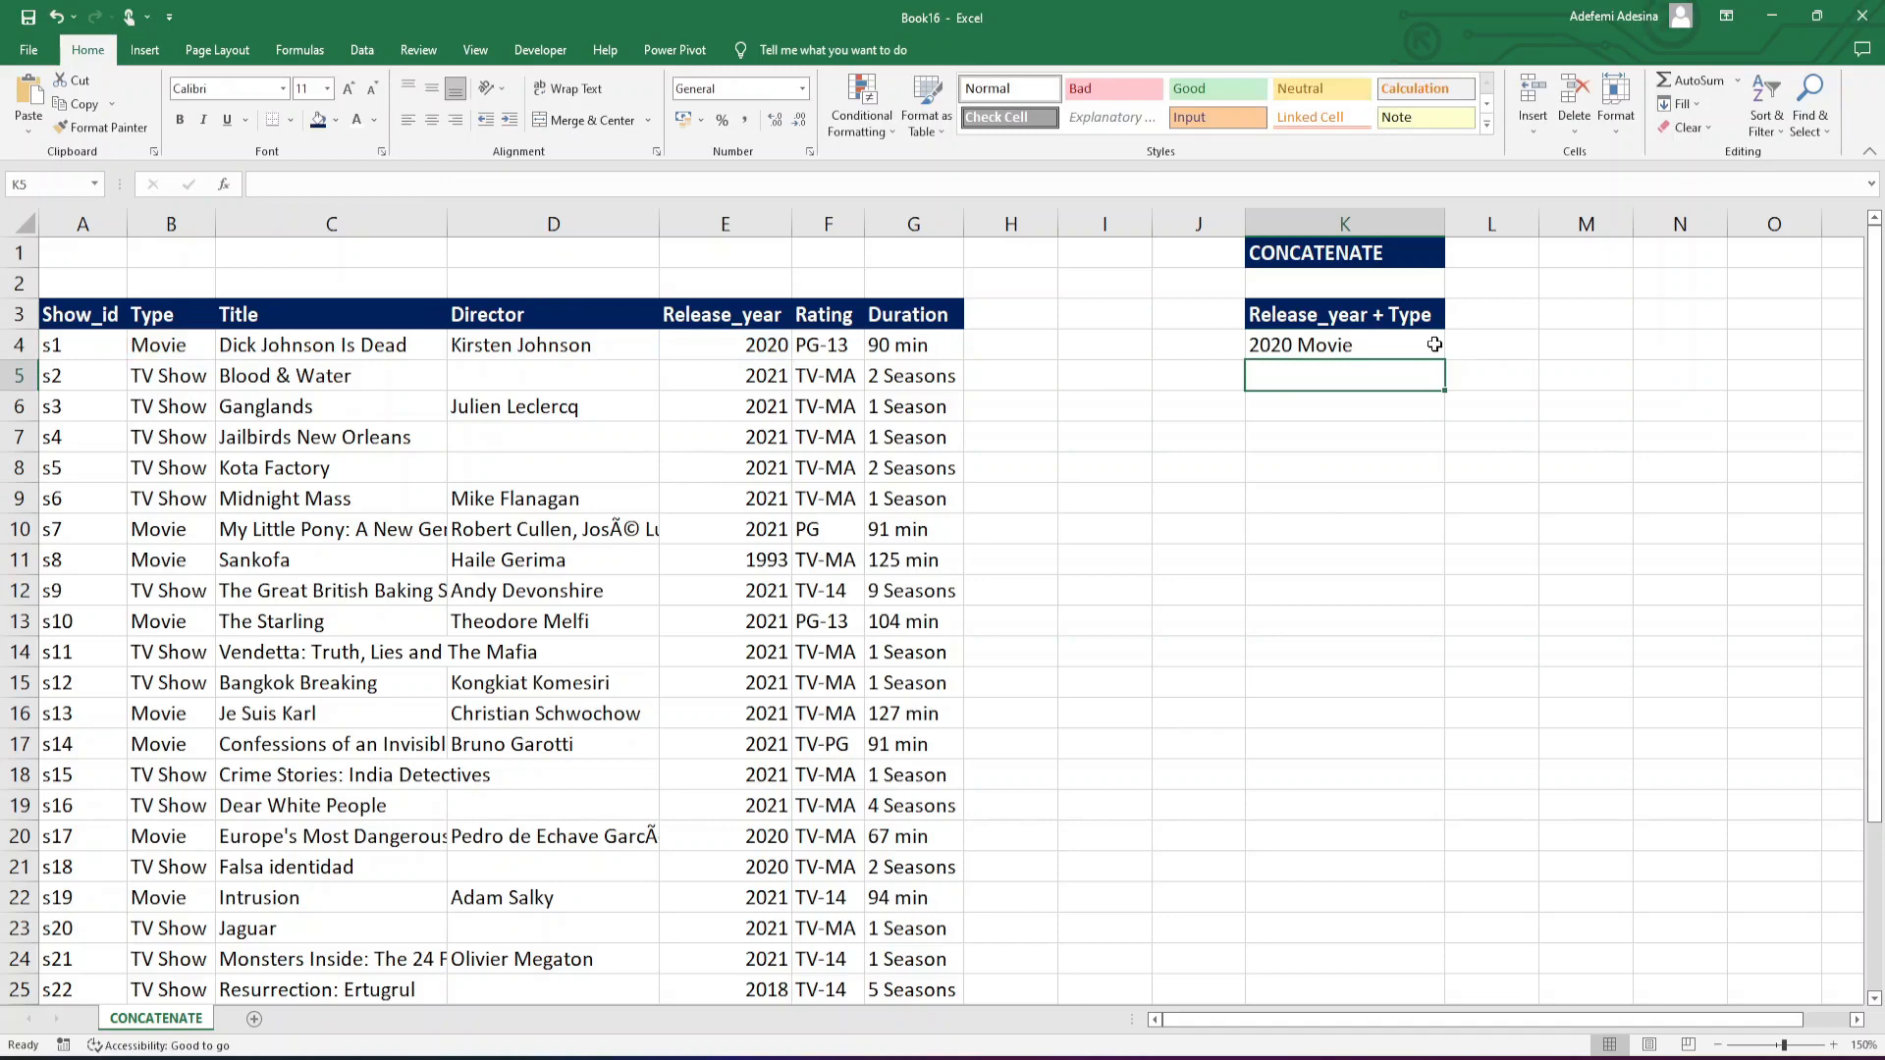
- Fill the K4 CONCATENATE formula down column K along the data rows and check the copied formula in K9
{"action": "left_click", "coordinate": [1377, 343]}
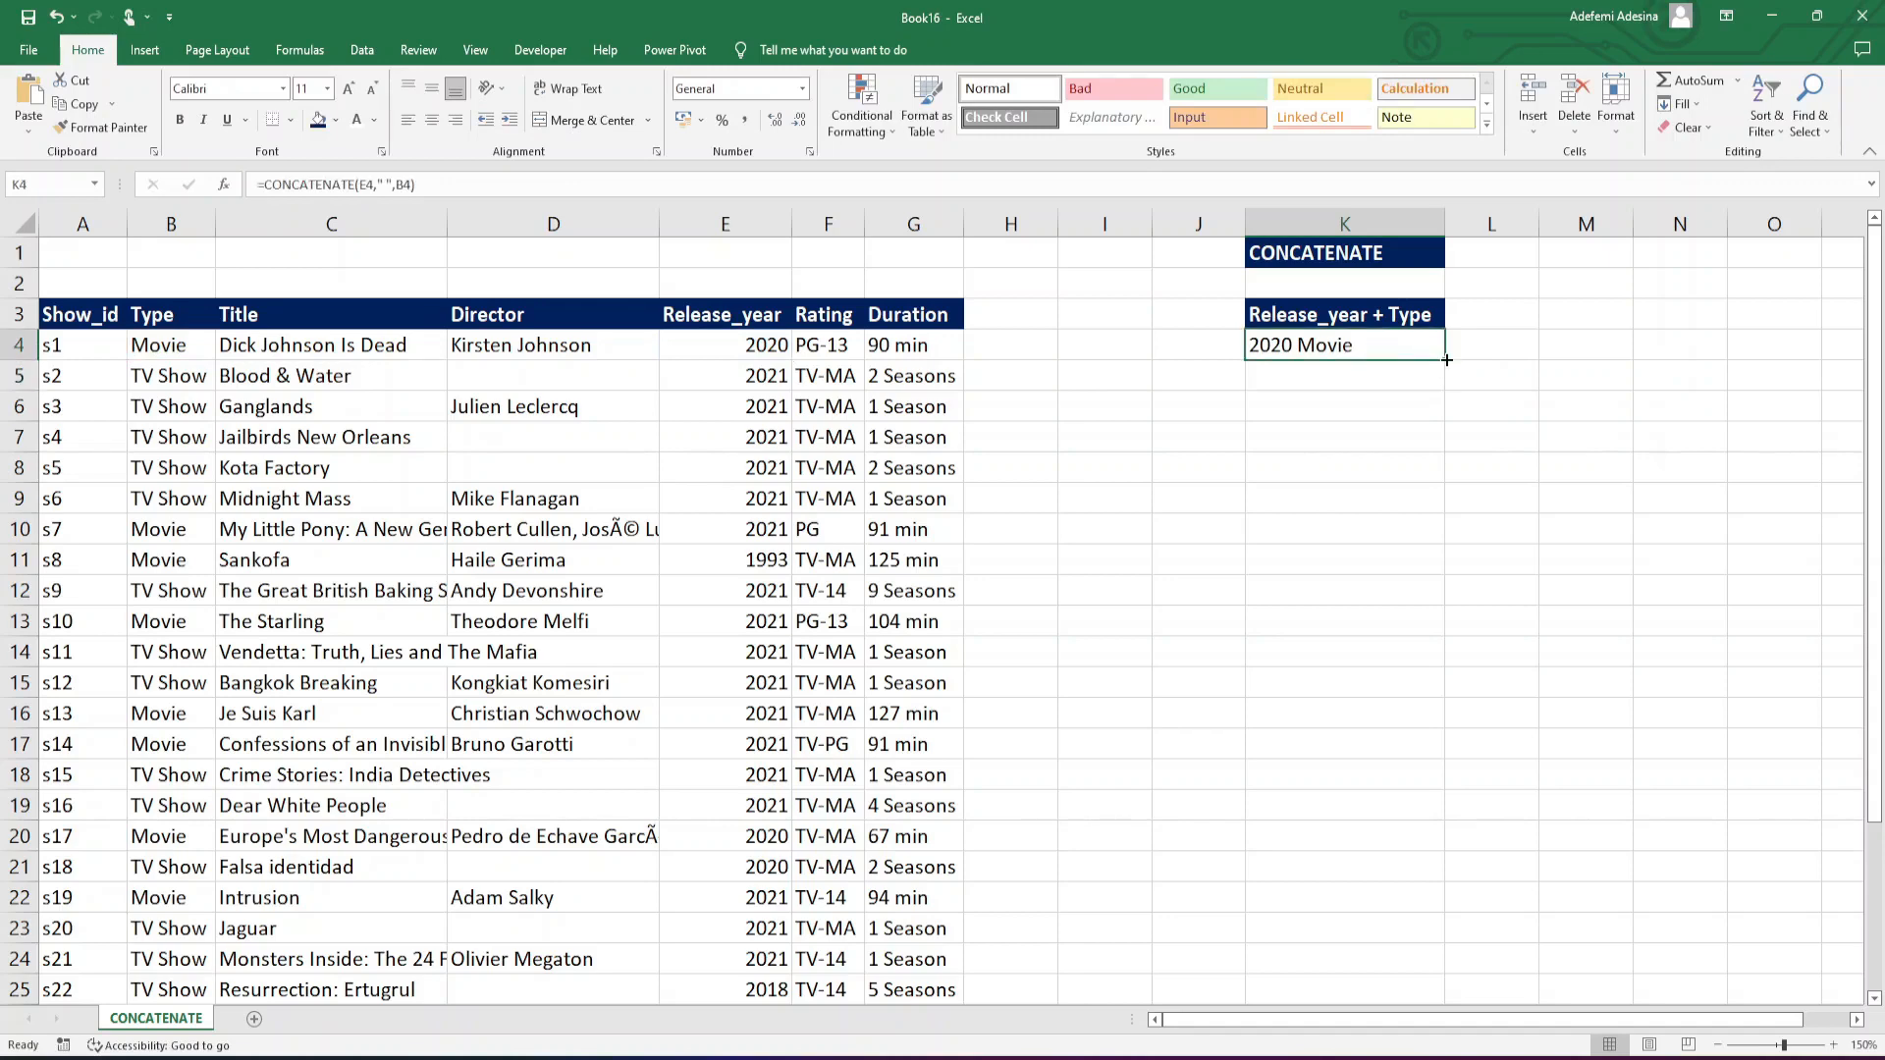
{"action": "left_click_drag", "start_coordinate": [1447, 360], "coordinate": [1388, 631]}
{"action": "scroll", "coordinate": [1388, 631], "scroll_direction": "up", "scroll_amount": 6}
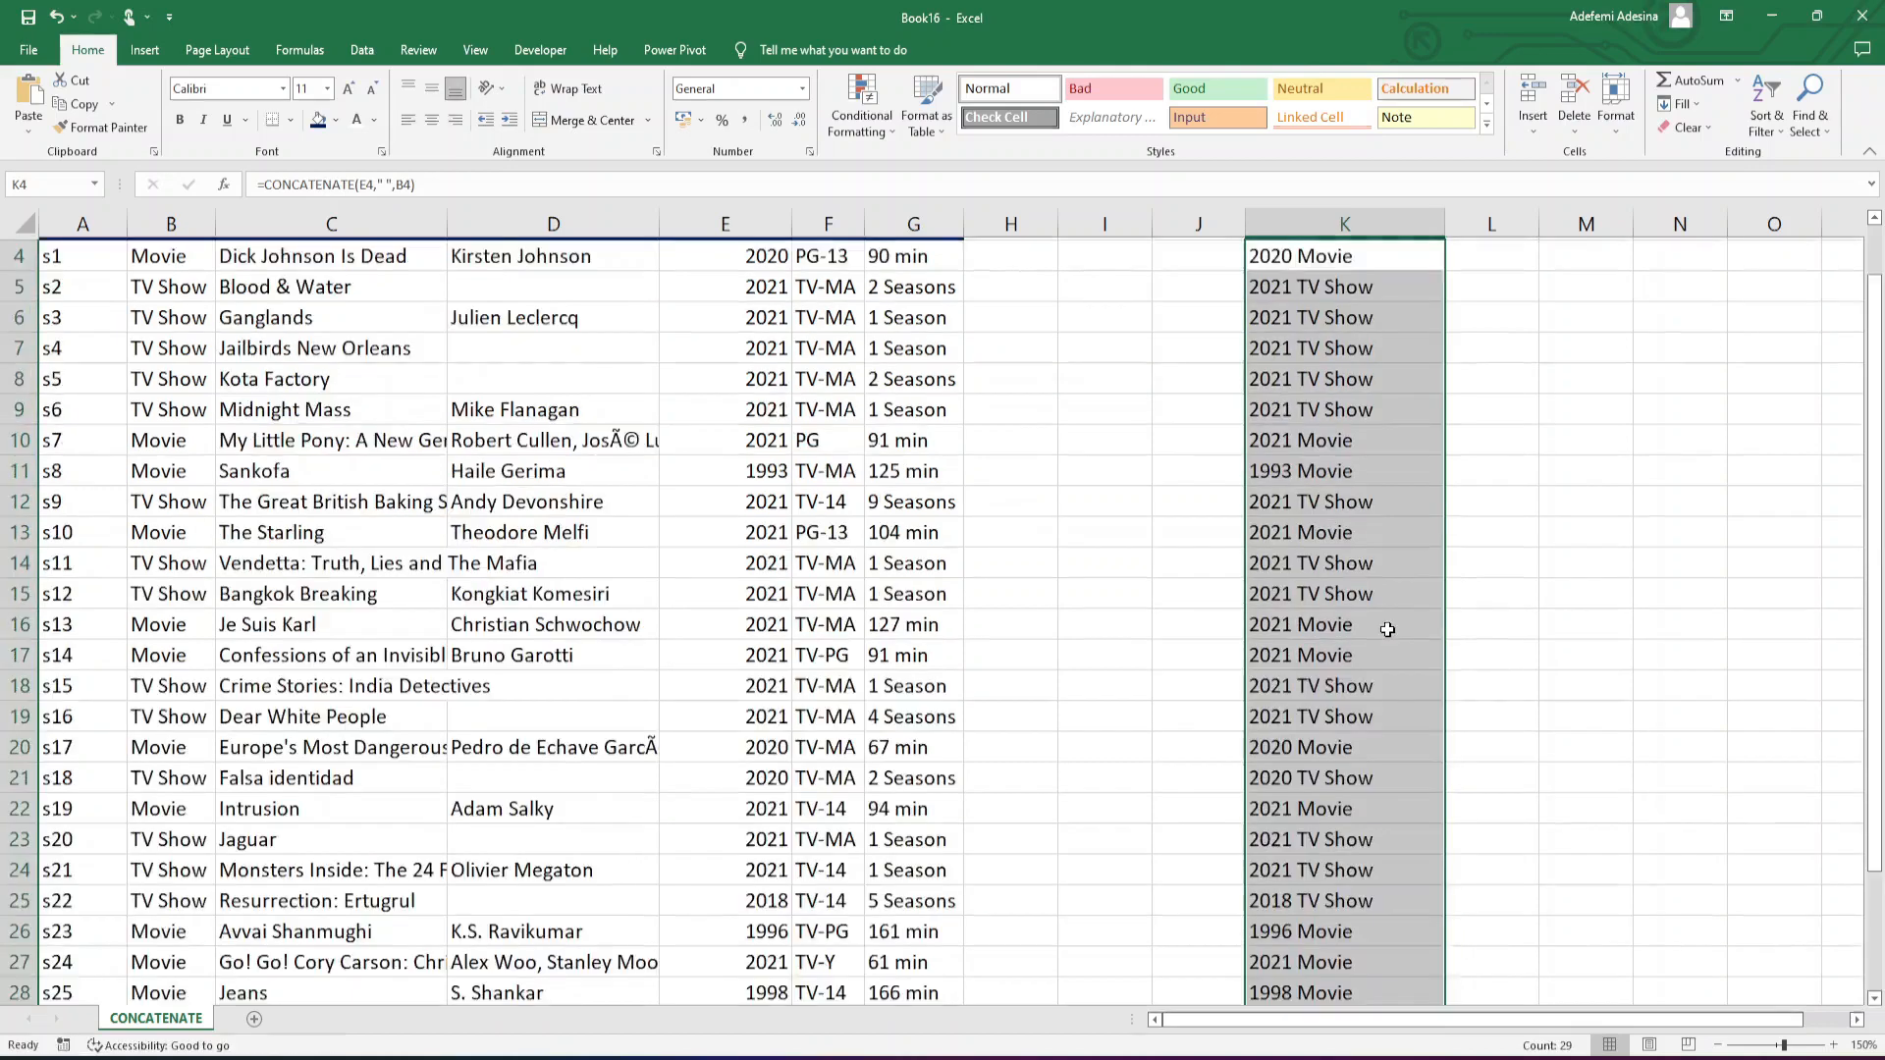
{"action": "left_click", "coordinate": [1335, 496]}
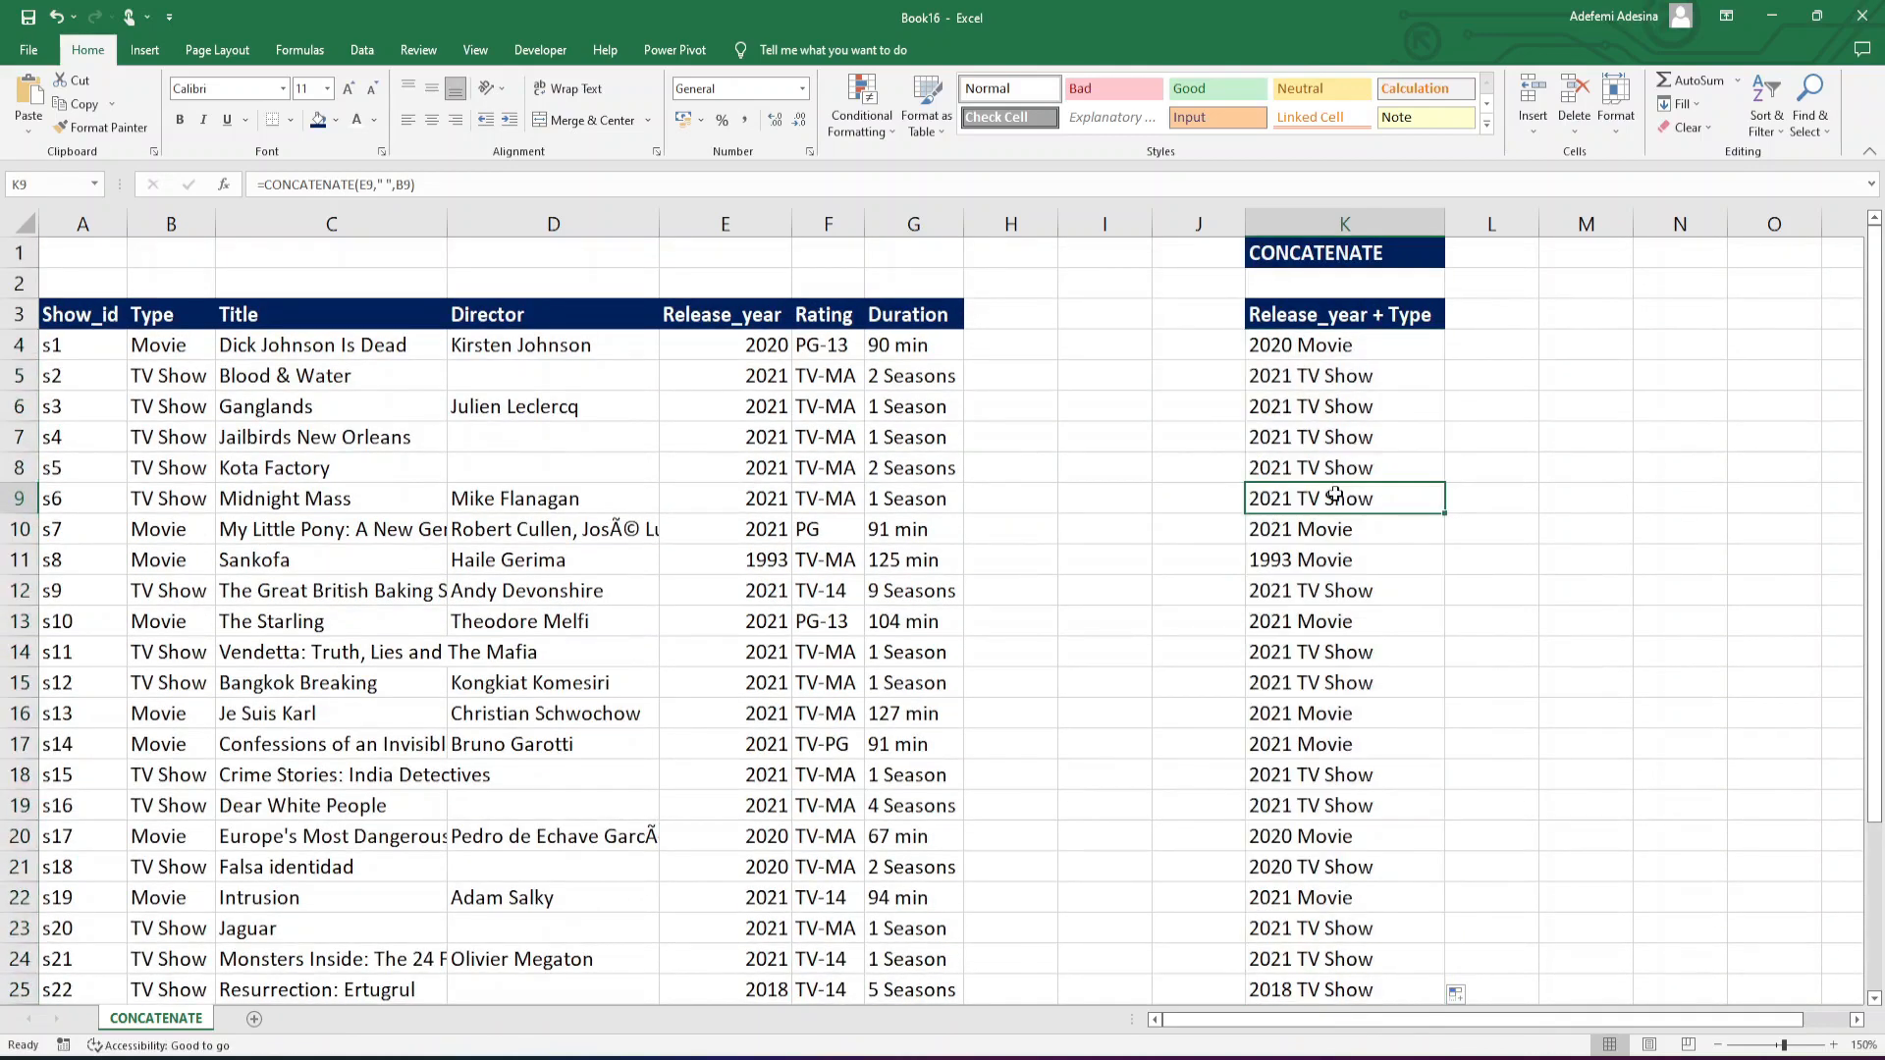
- Clear all the combined values below the Release_year + Type header, from K4 downward
{"action": "left_click", "coordinate": [1335, 346]}
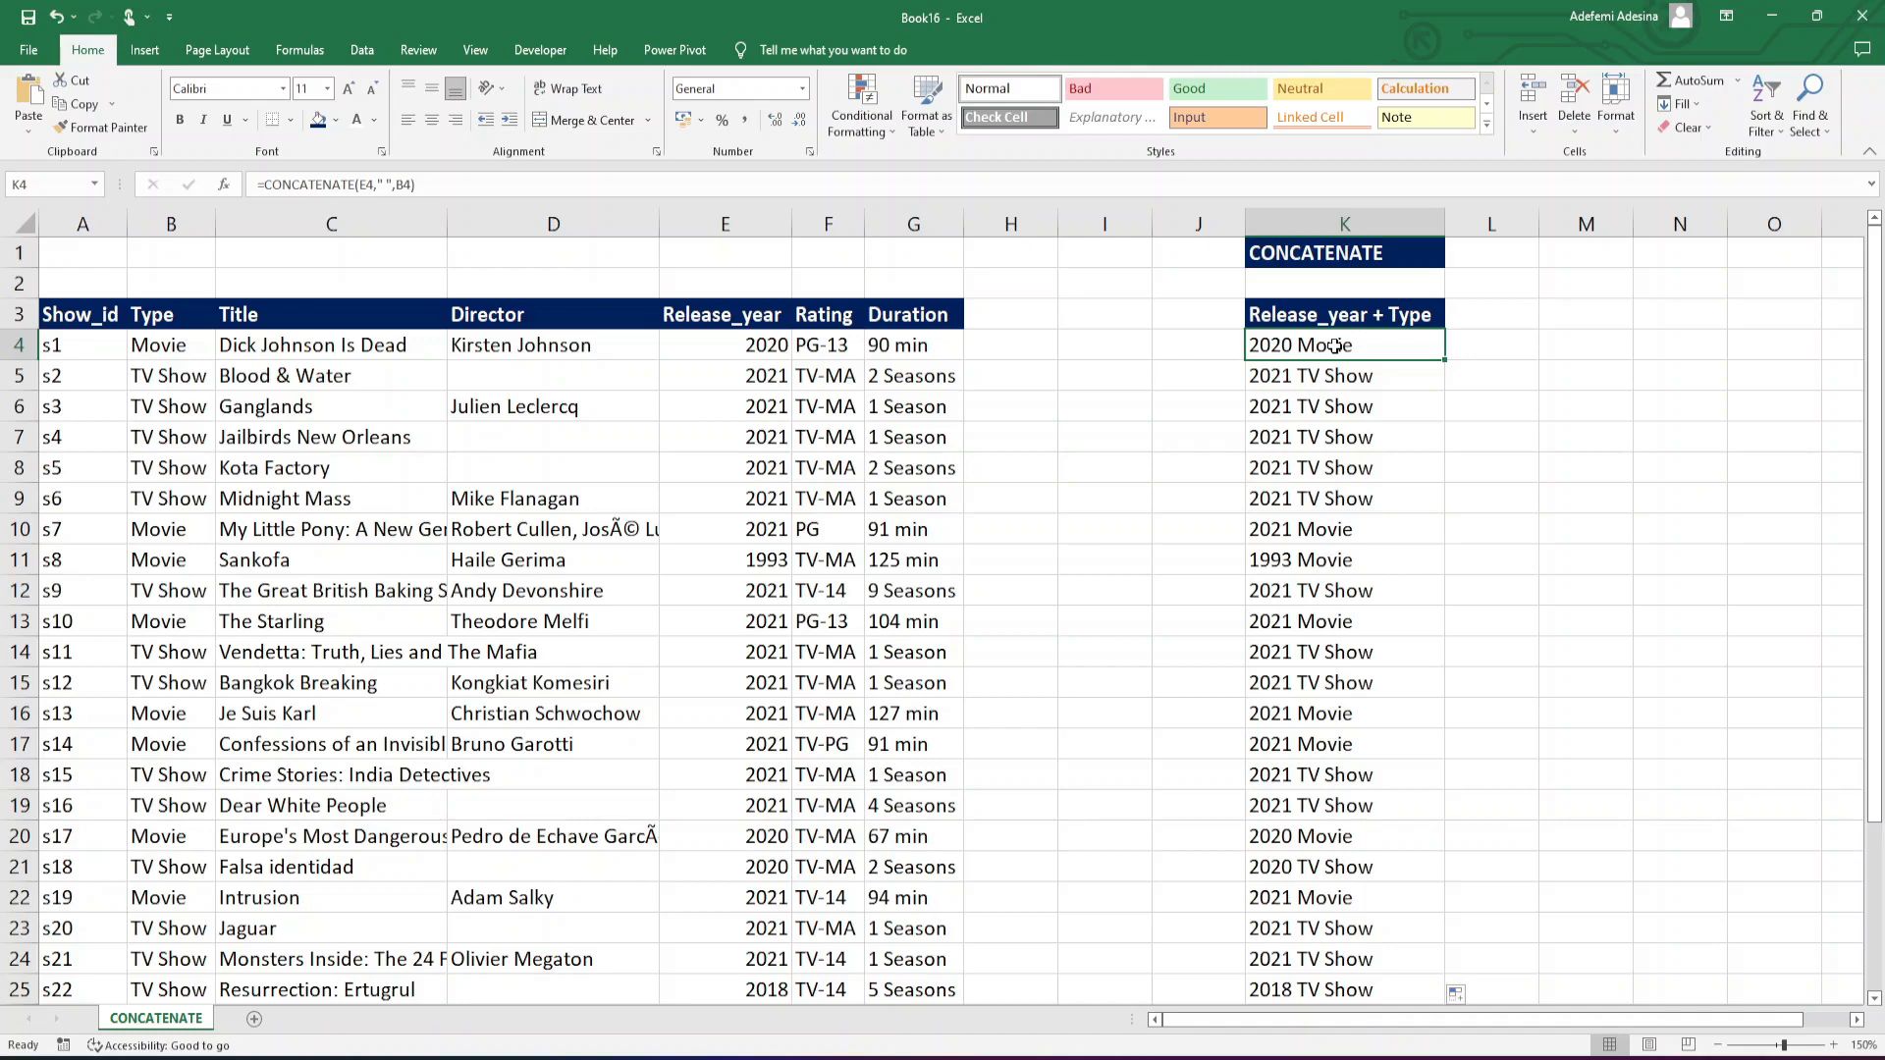
{"action": "key", "text": "ctrl+shift+Down"}
{"action": "key", "text": "Delete"}
{"action": "scroll", "coordinate": [1335, 345], "scroll_direction": "up", "scroll_amount": 3}
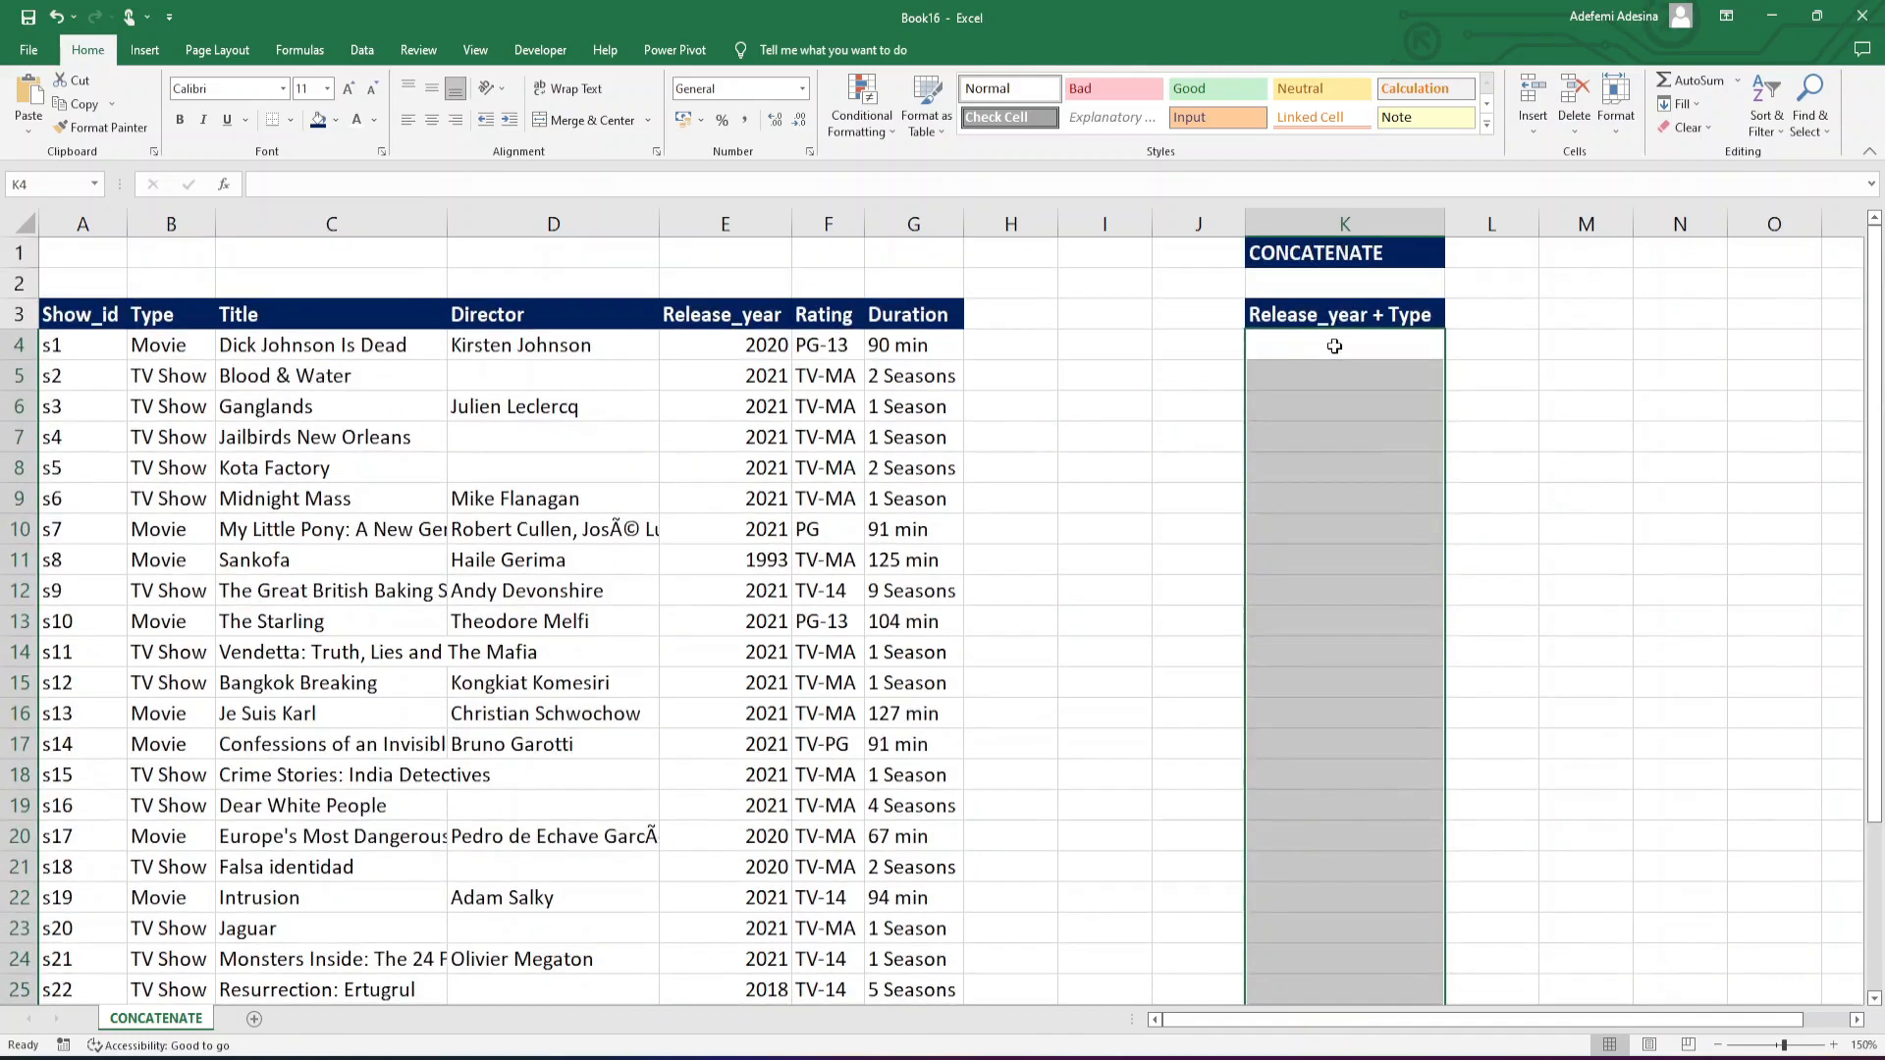
- Enter the formula =E4&" "&B4 in K4 to join the release year and type with a space
{"action": "left_click", "coordinate": [1317, 351]}
{"action": "type", "text": "="}
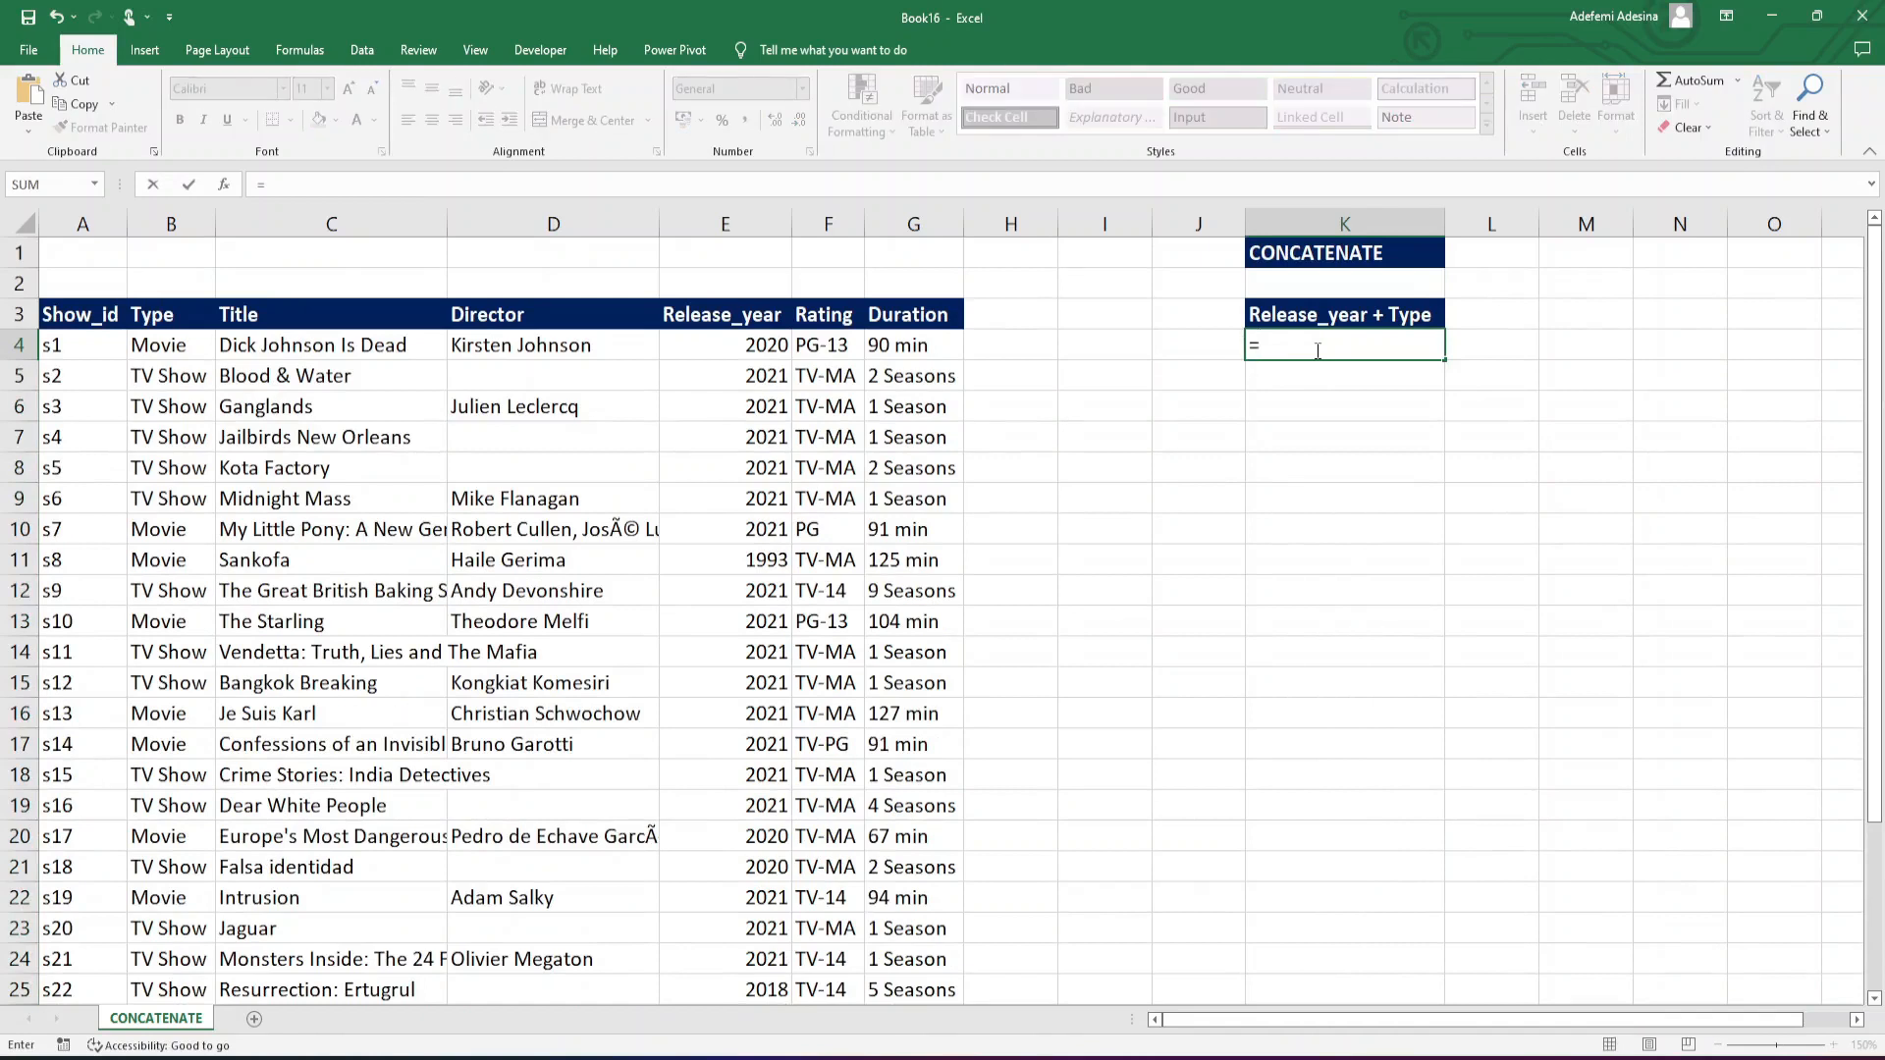
{"action": "left_click", "coordinate": [723, 349]}
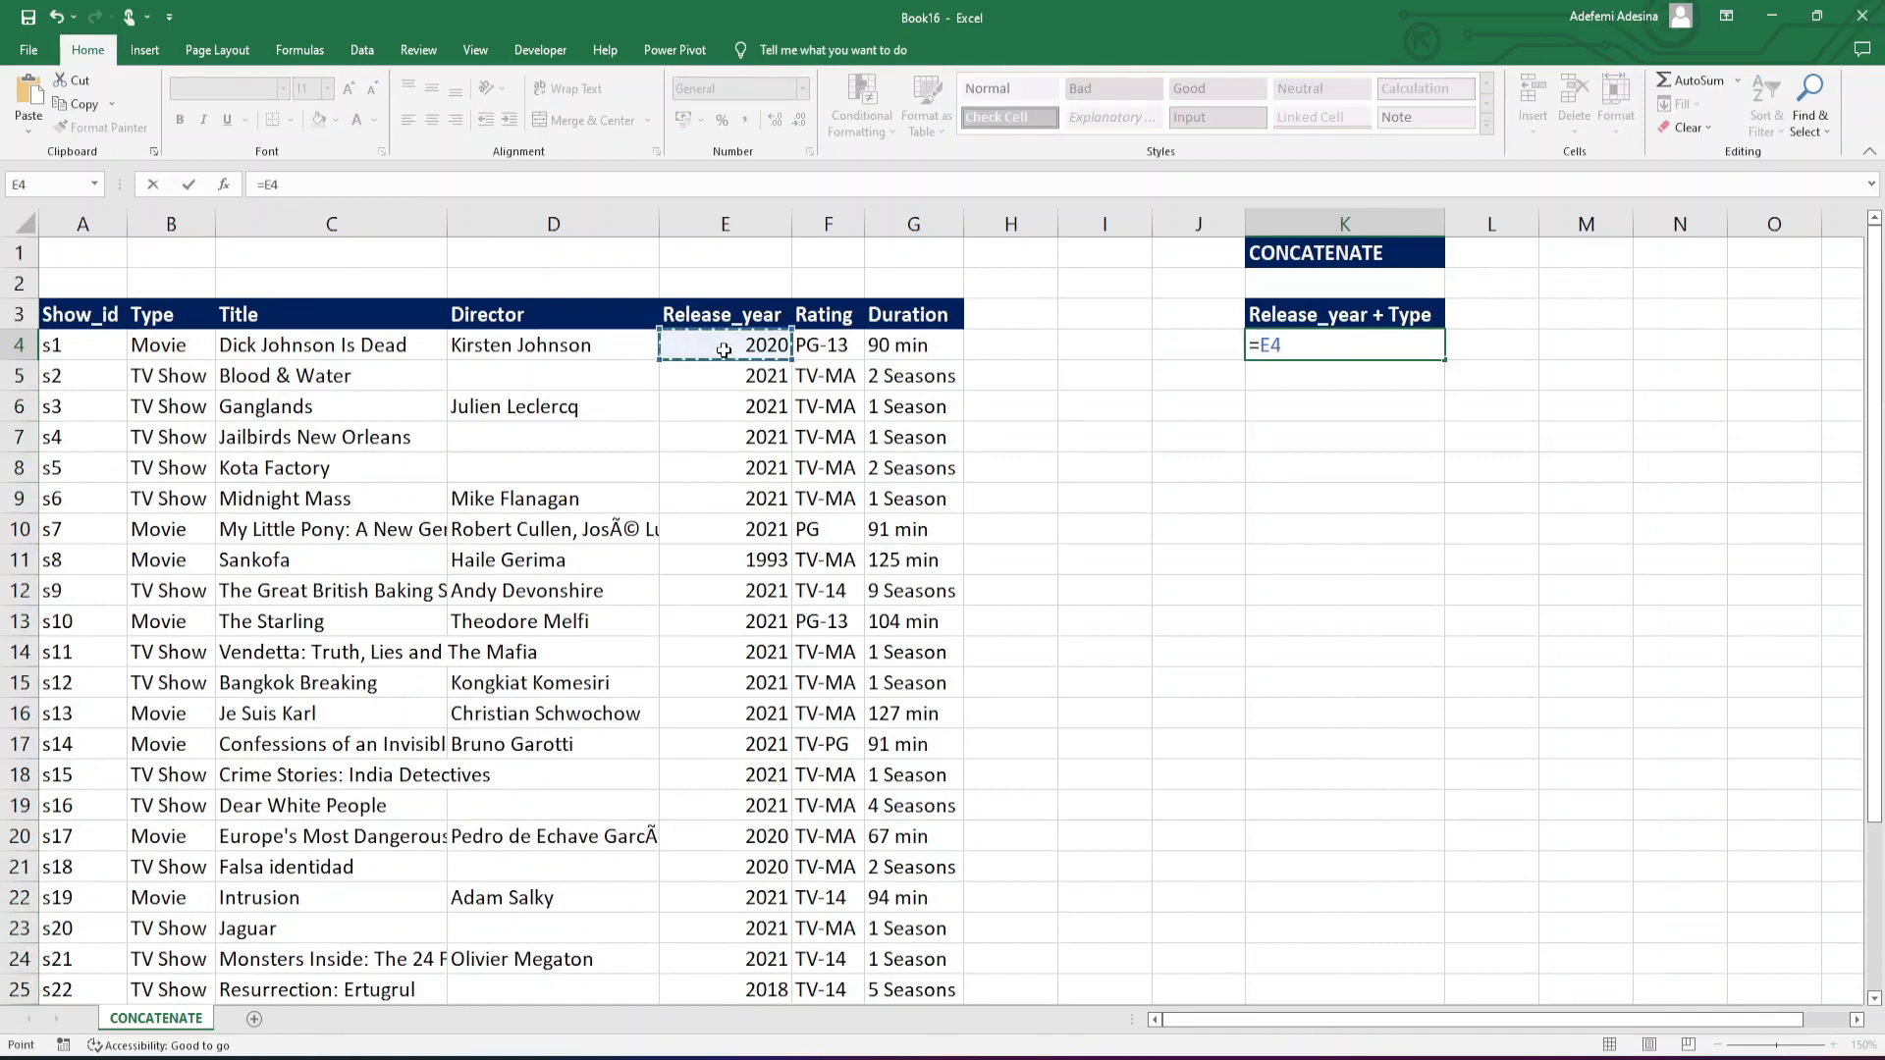
{"action": "type", "text": "&\" \"&"}
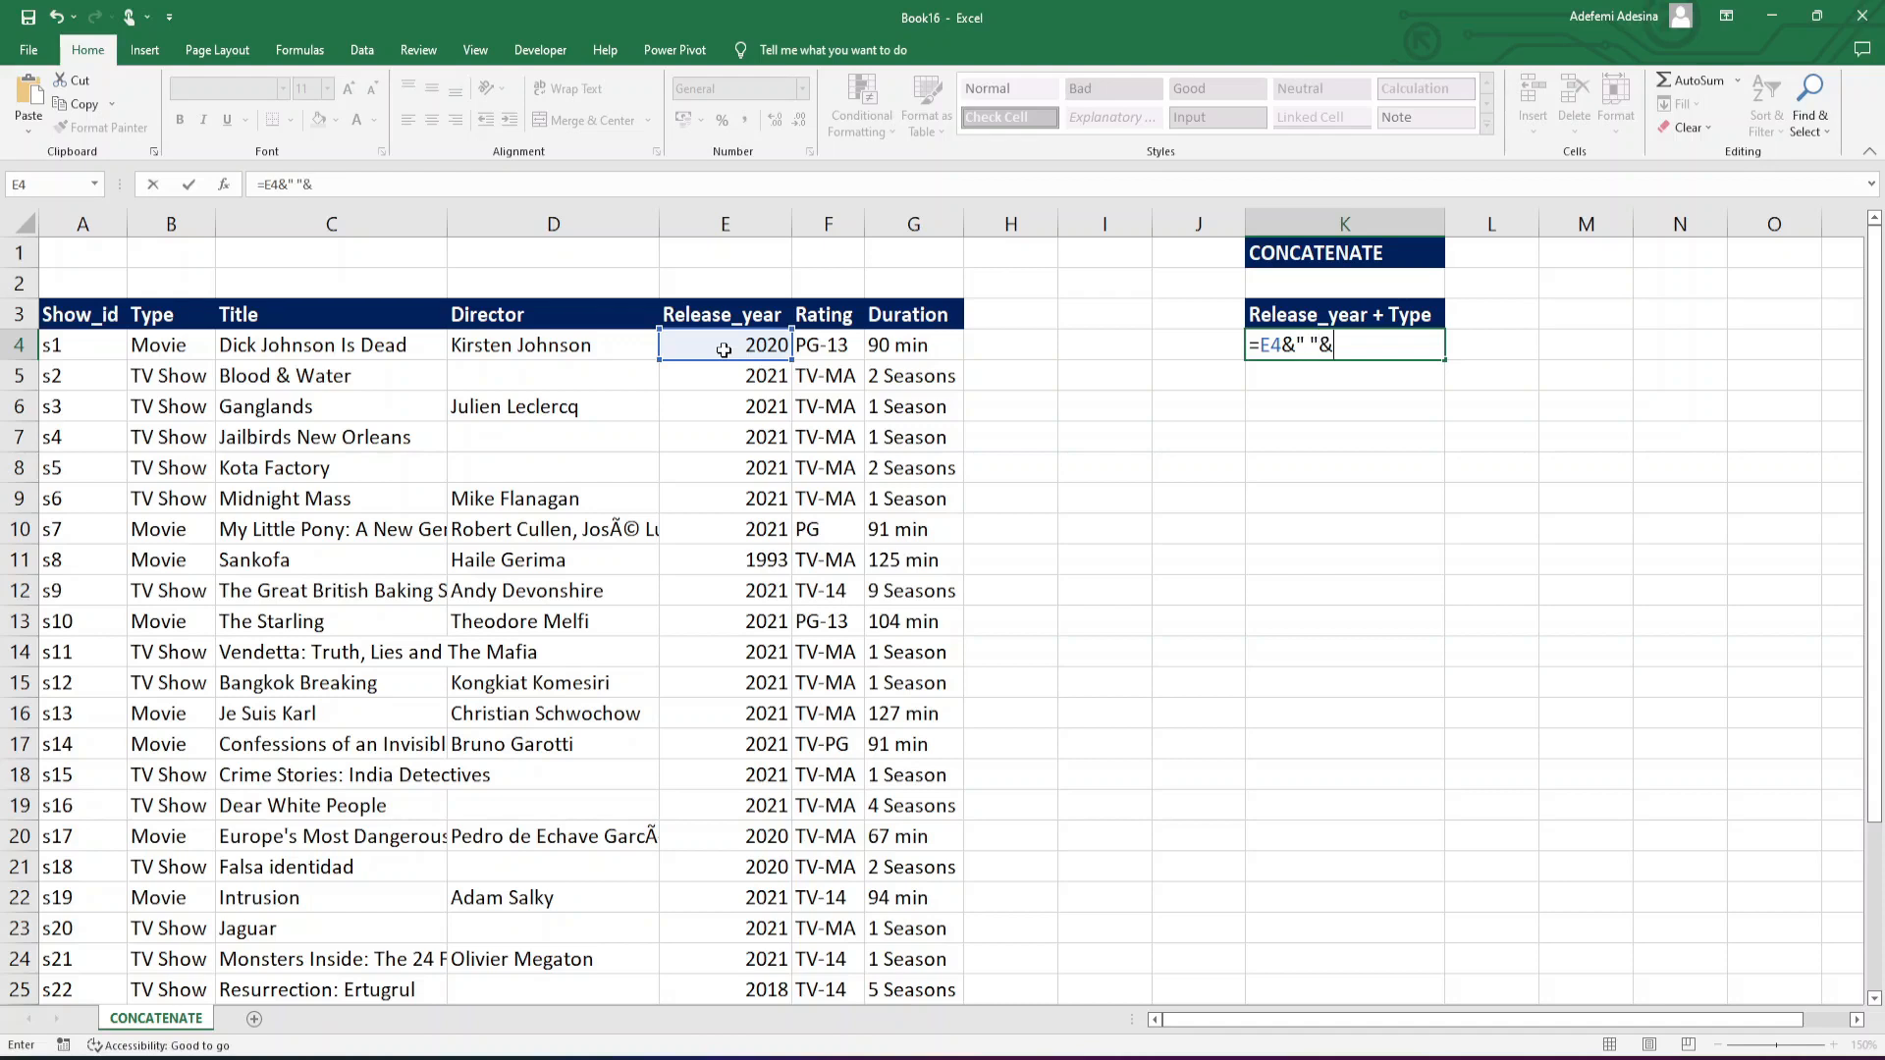
{"action": "left_click", "coordinate": [176, 346]}
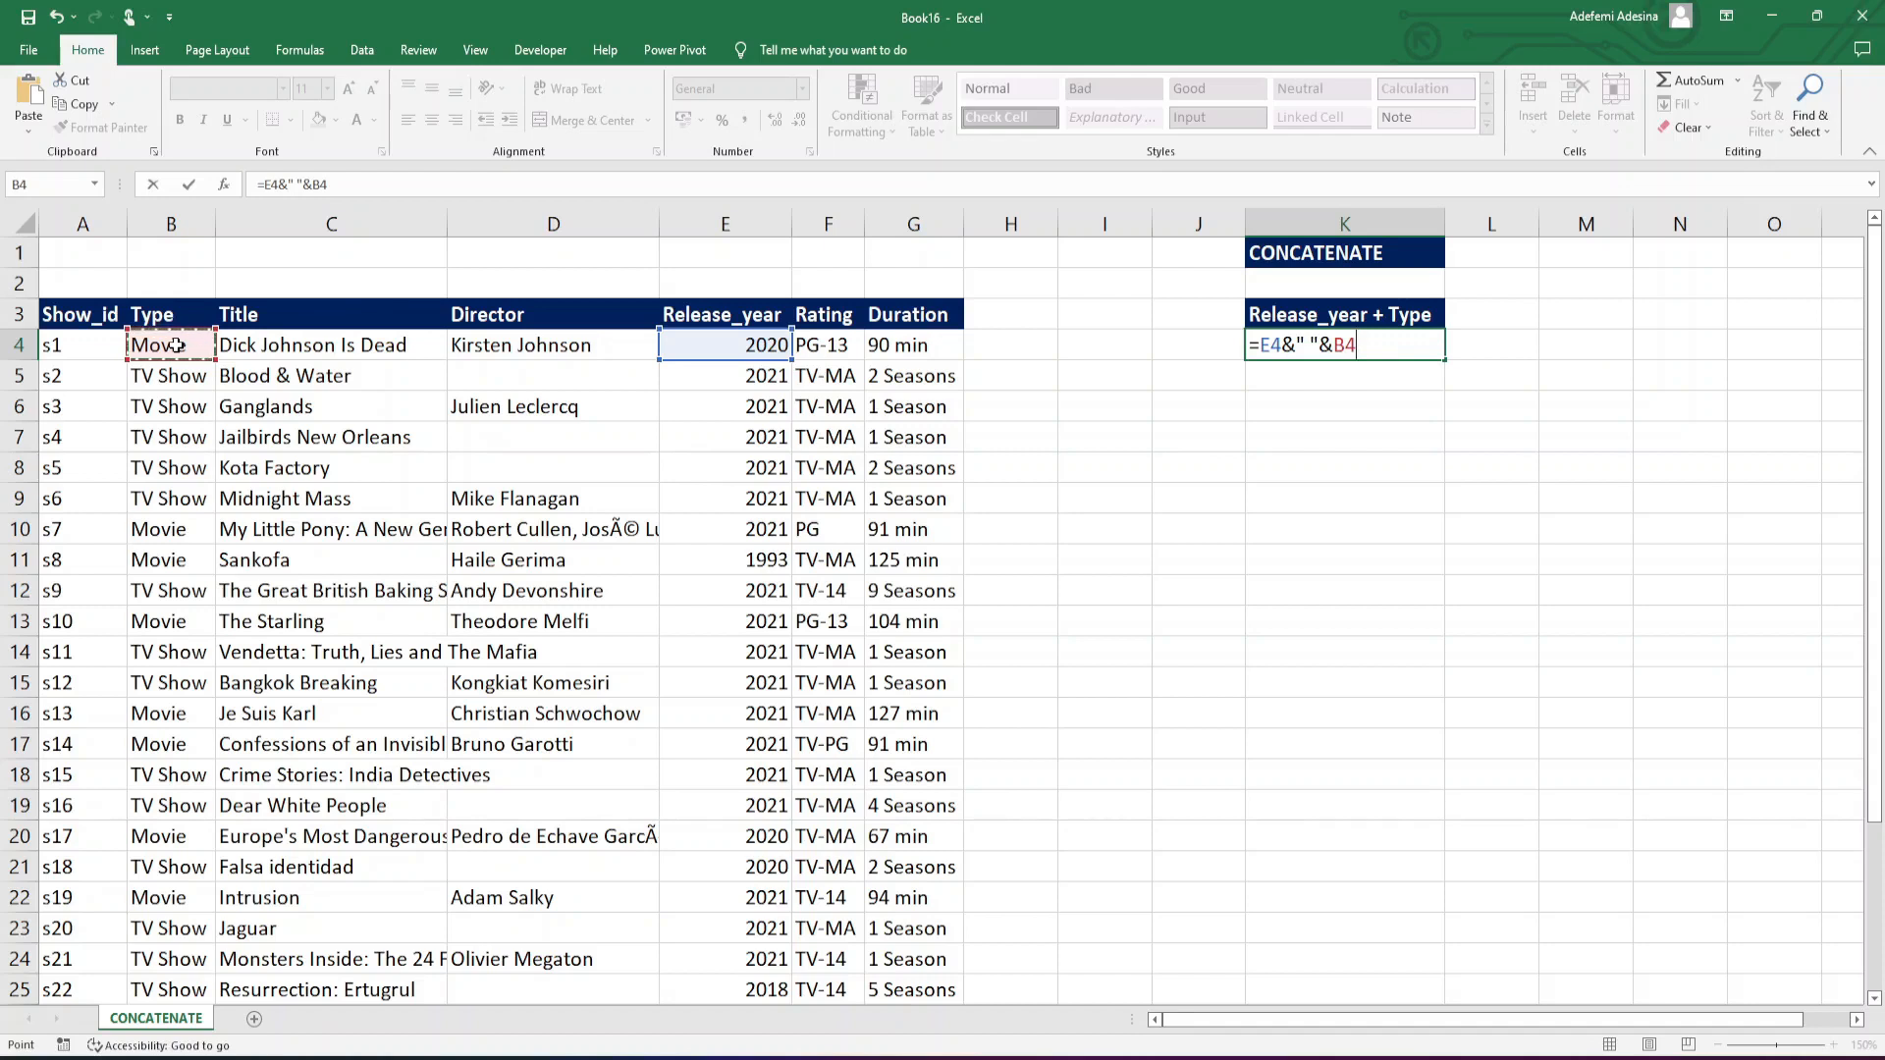
{"action": "key", "text": "Return"}
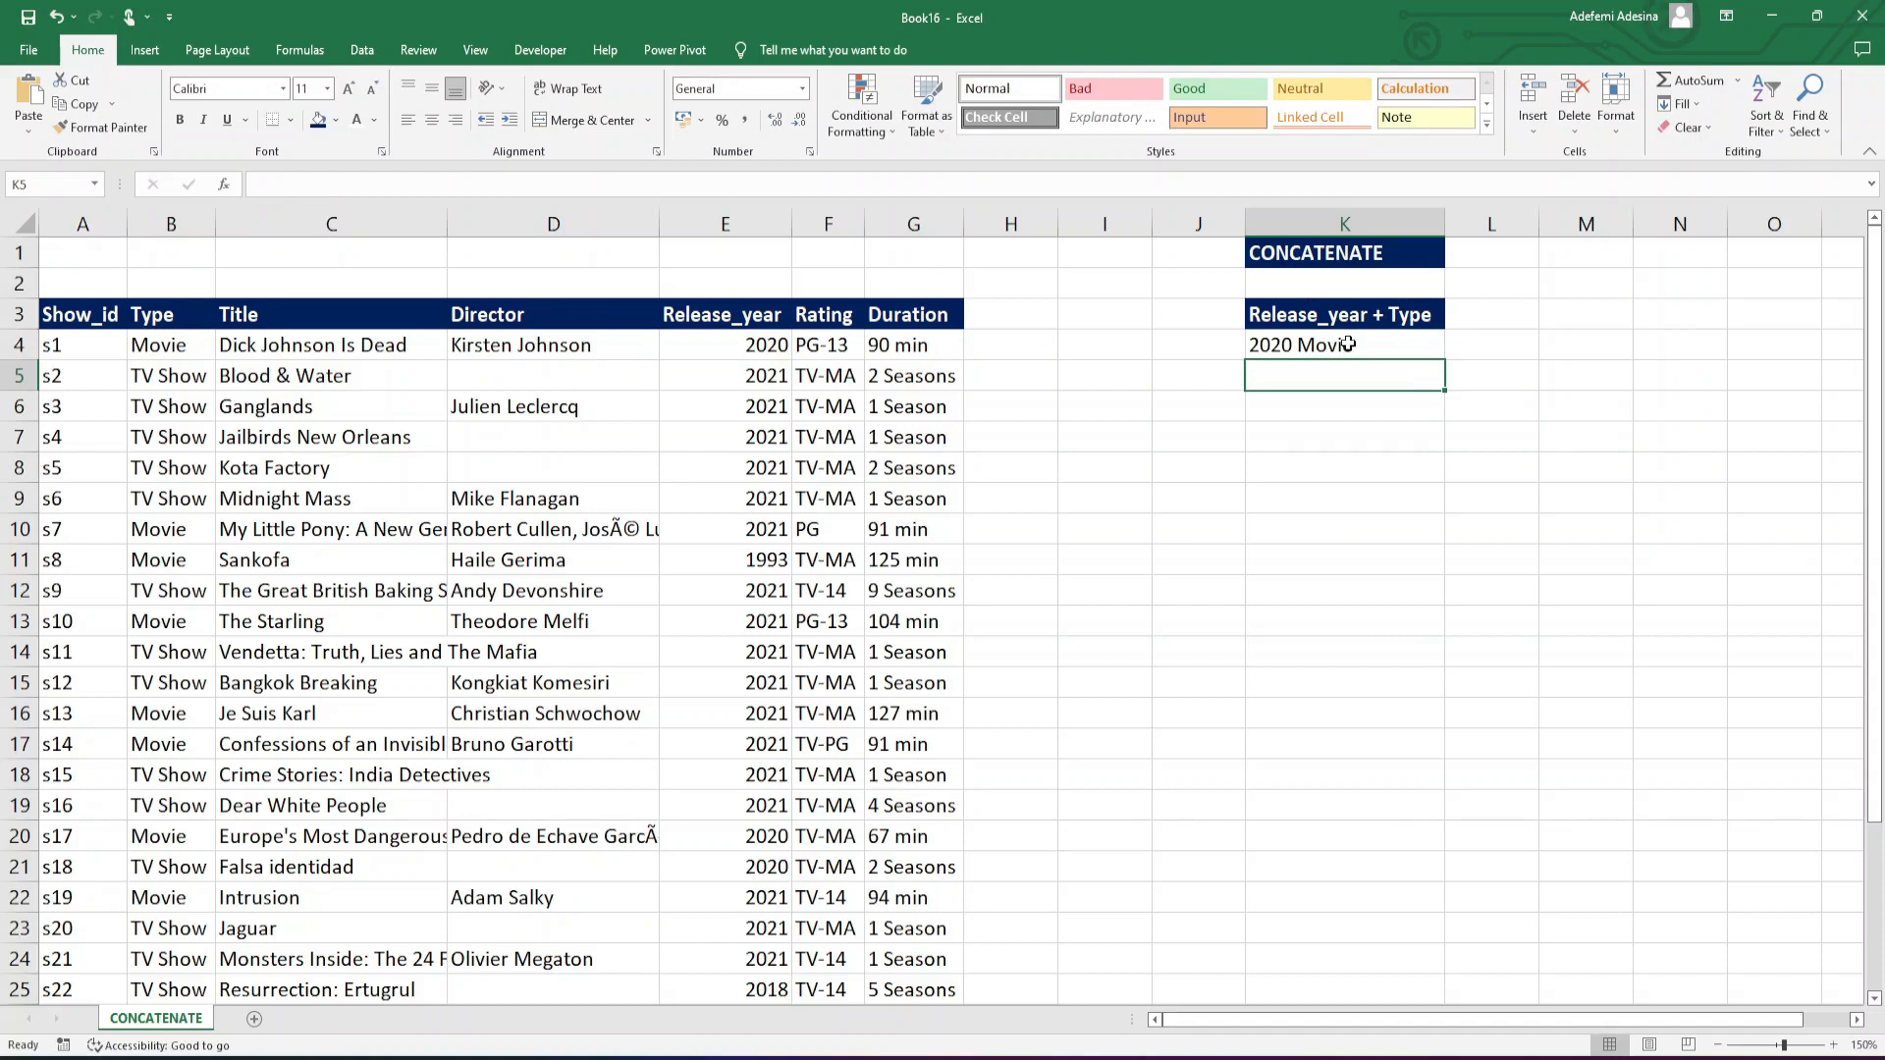
- Fill the K4 ampersand formula down column K through row 27 and select the CONCATENATE heading in K1
{"action": "left_click", "coordinate": [1301, 345]}
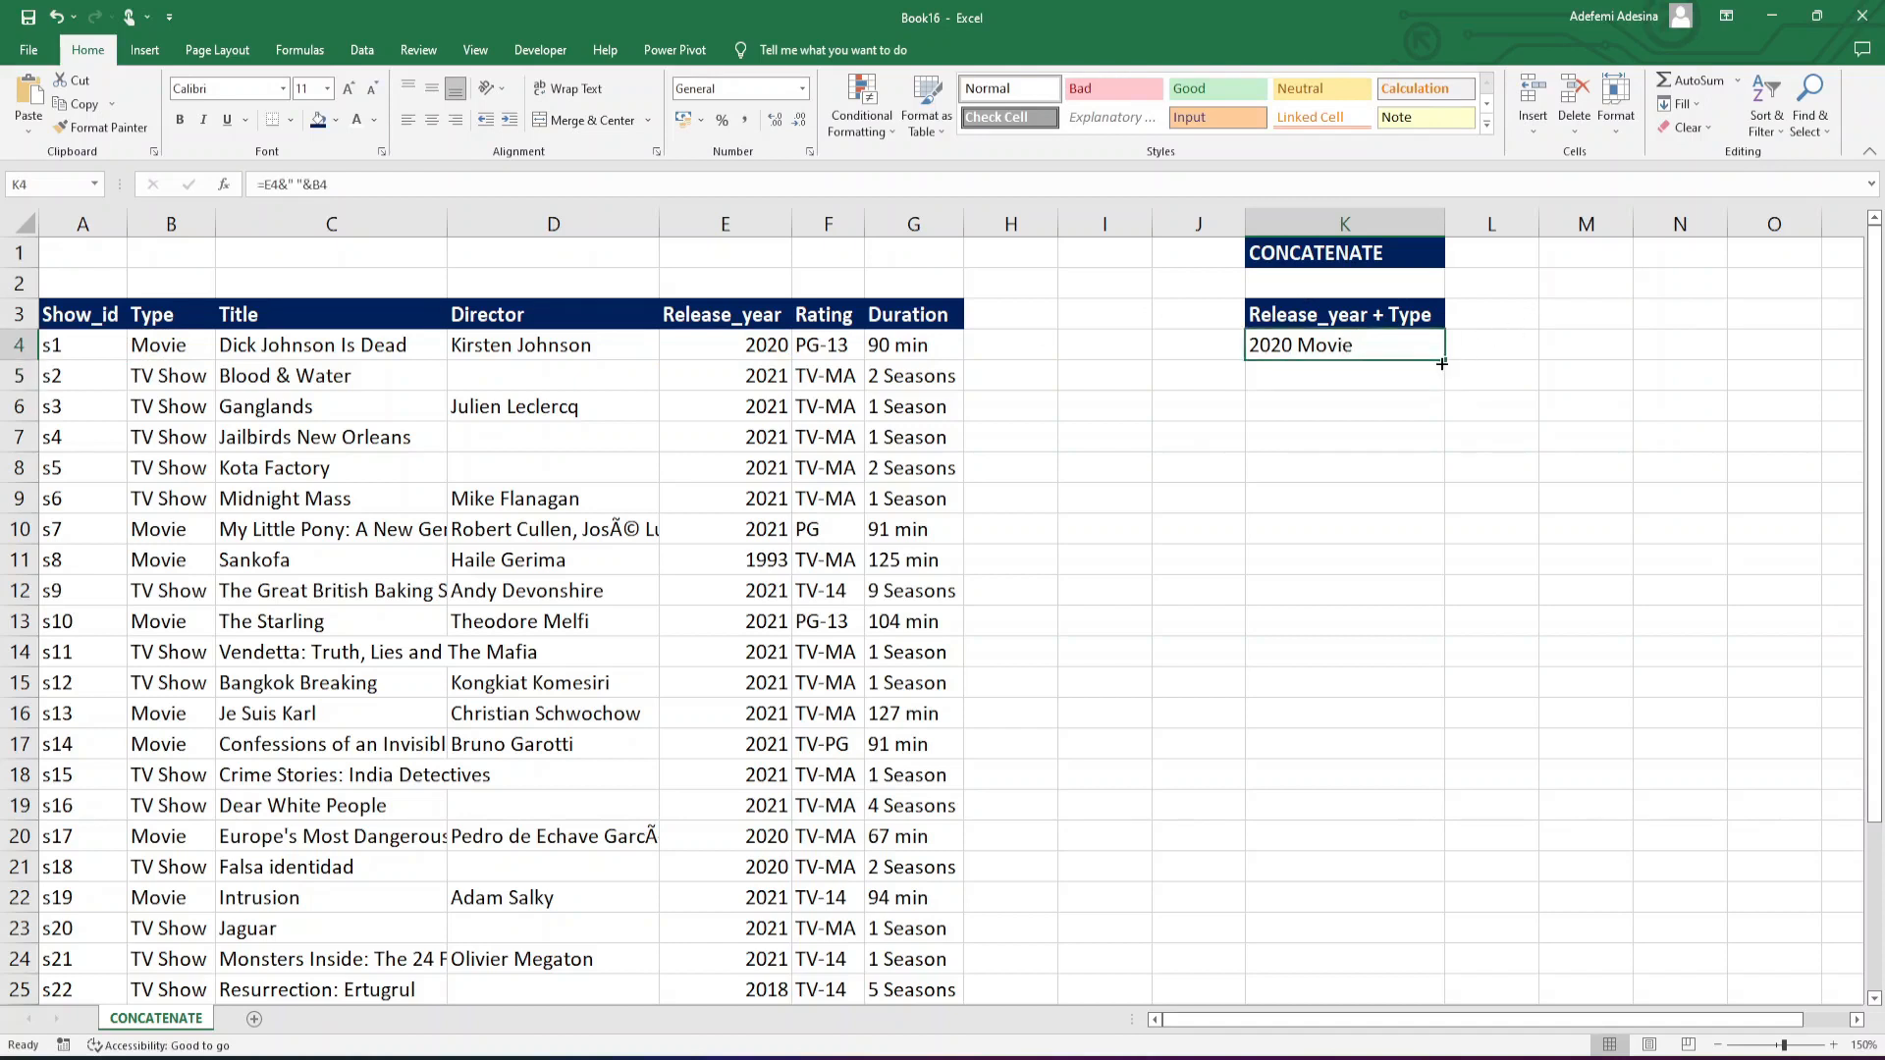
{"action": "left_click_drag", "start_coordinate": [1441, 363], "coordinate": [1419, 926]}
{"action": "left_click_drag", "start_coordinate": [1417, 922], "coordinate": [1417, 922]}
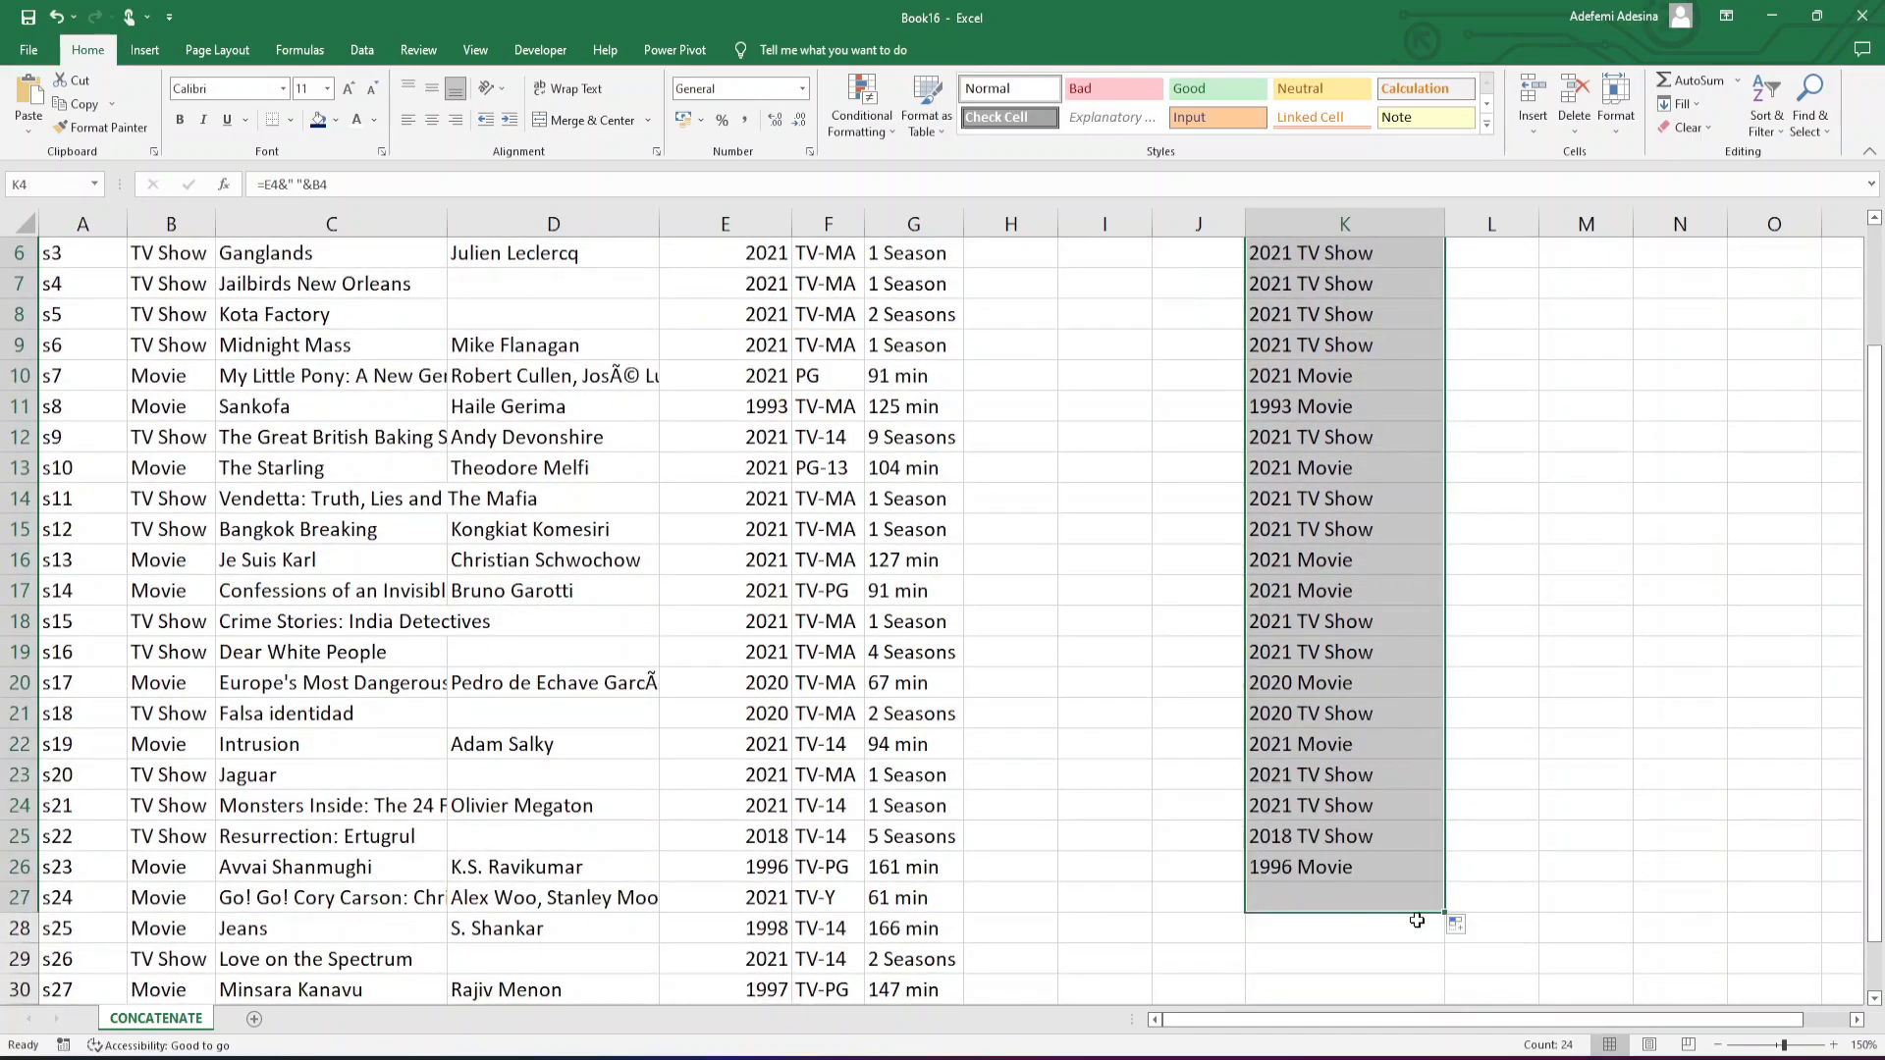
{"action": "scroll", "coordinate": [1413, 913], "scroll_direction": "up", "scroll_amount": 2}
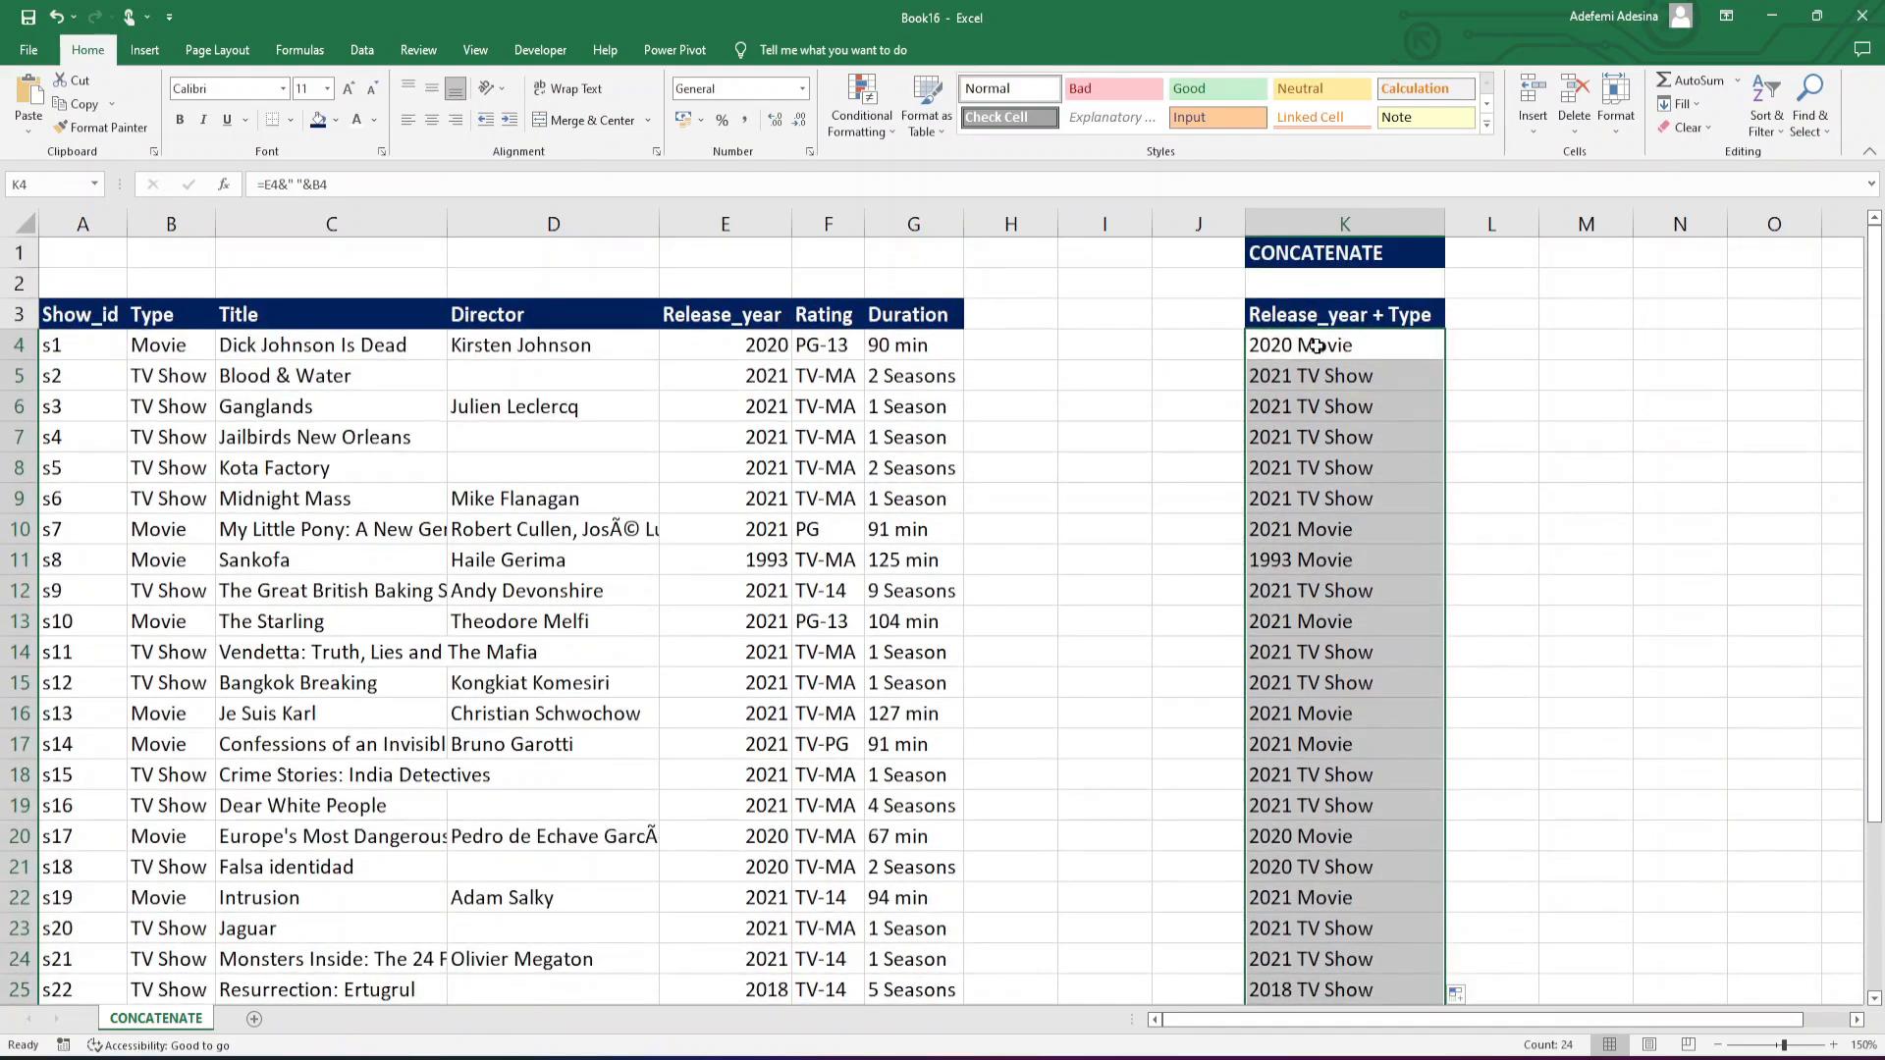
{"action": "left_click", "coordinate": [1318, 258]}
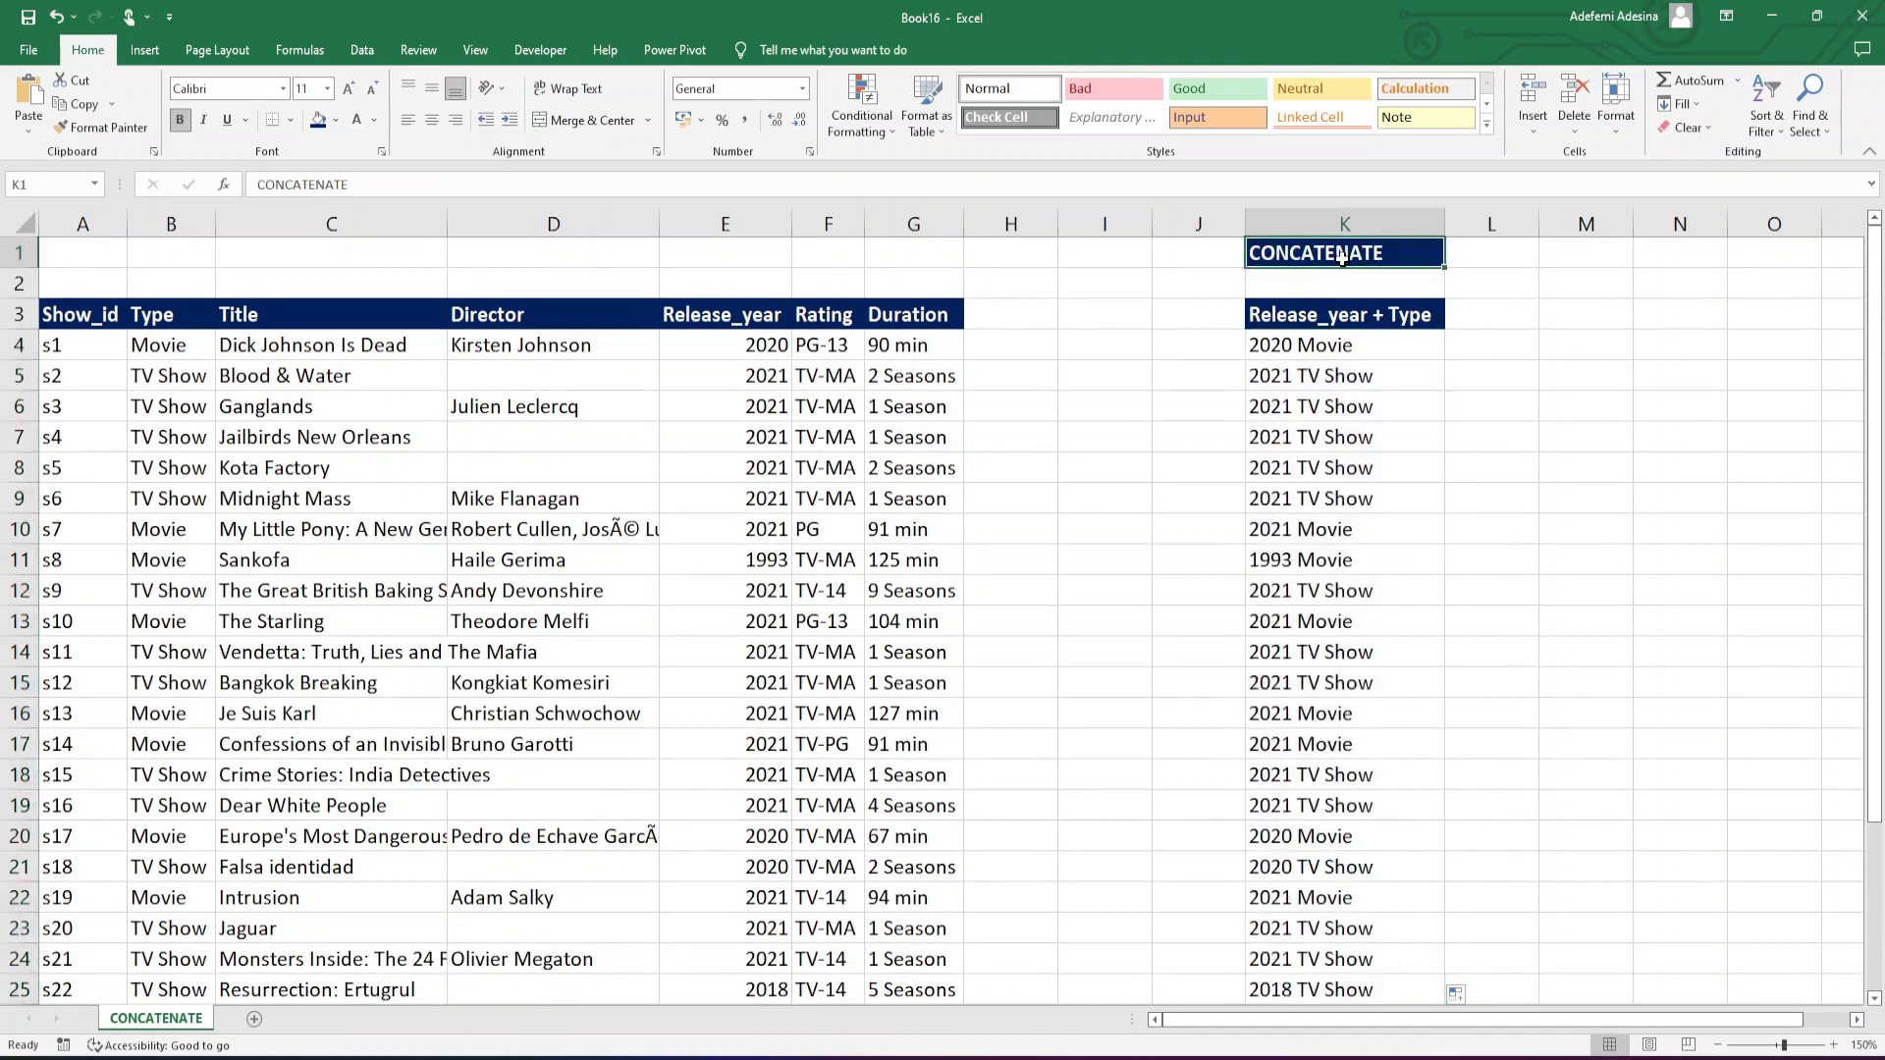